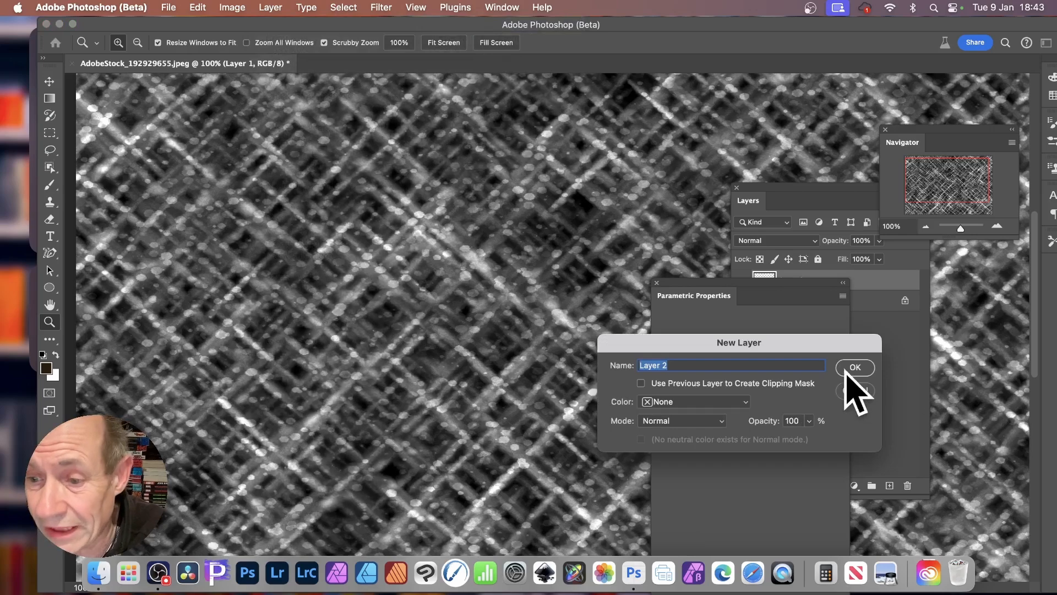
Step: Add a new layer with the name Layer 2 and fill it with black at 100% opacity in Normal mode
click(855, 367)
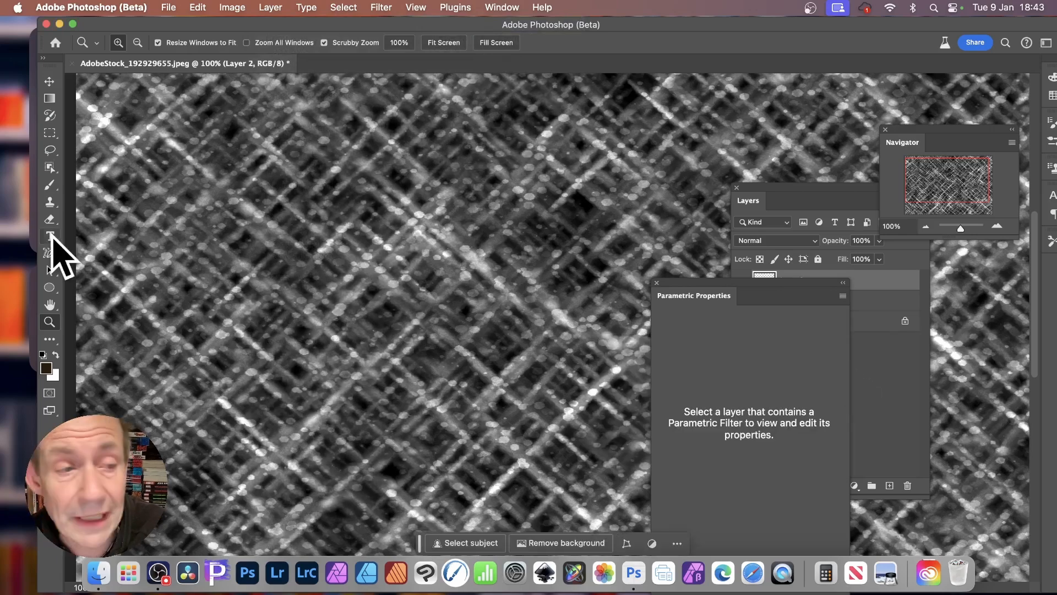
click(205, 9)
click(216, 219)
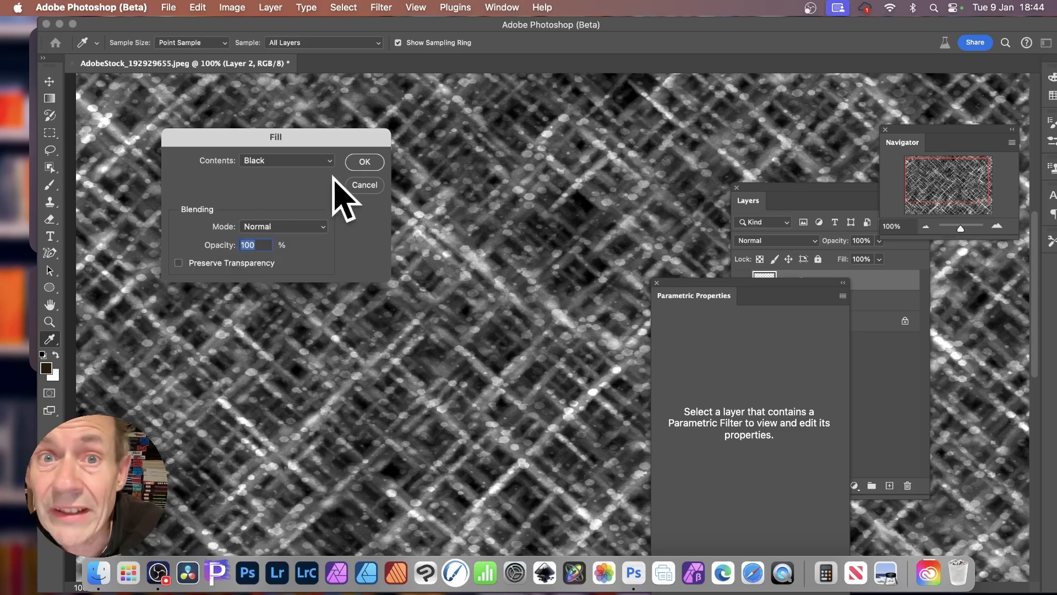
click(364, 164)
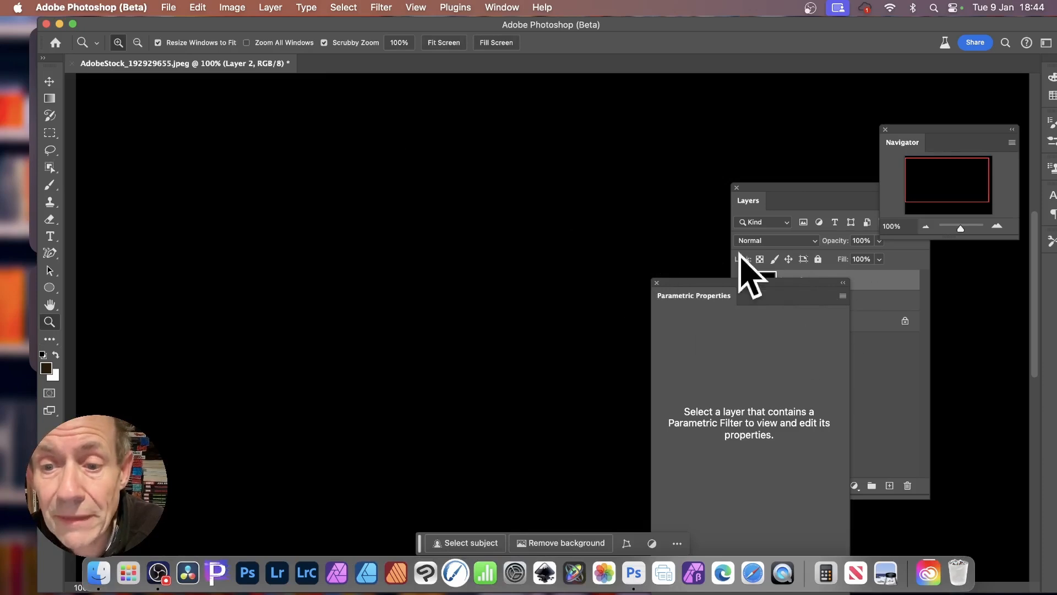
Step: Apply the Snow Filter from the parametric filters to the black layer
click(381, 7)
click(425, 112)
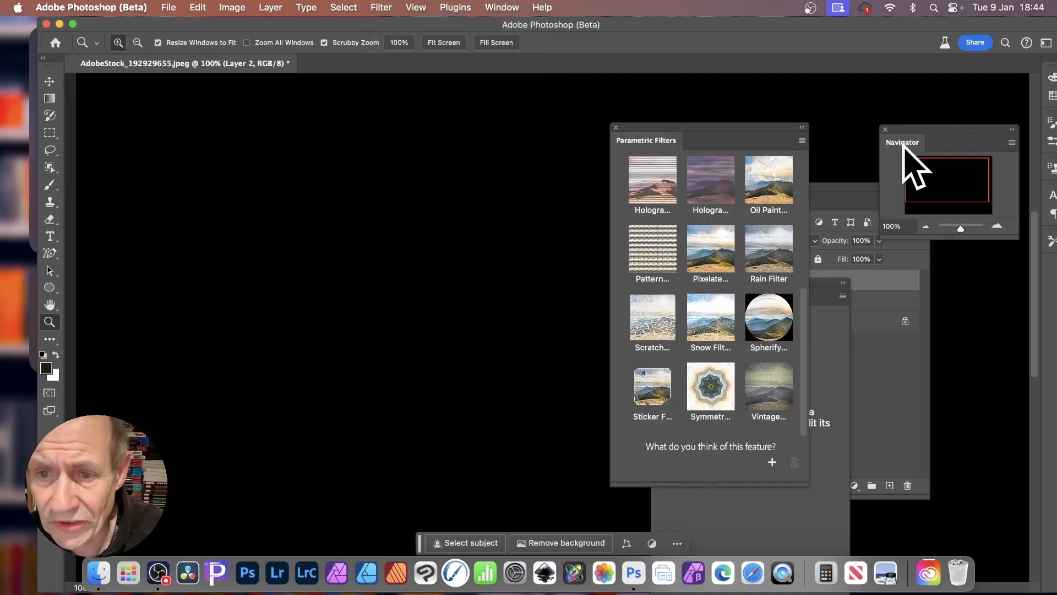
scroll(710, 248, up, 5)
scroll(697, 274, down, 5)
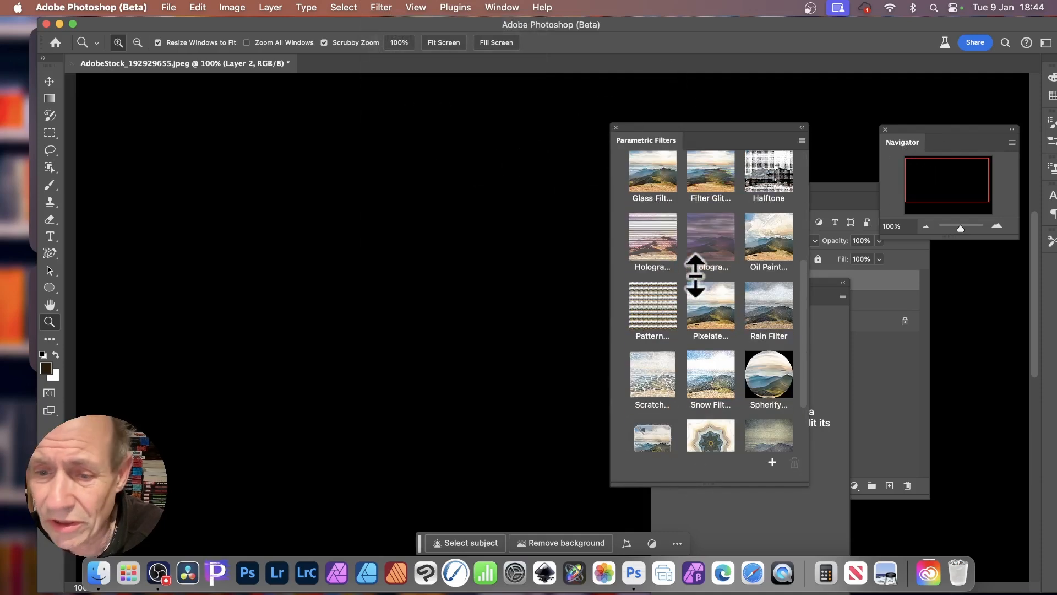
click(722, 363)
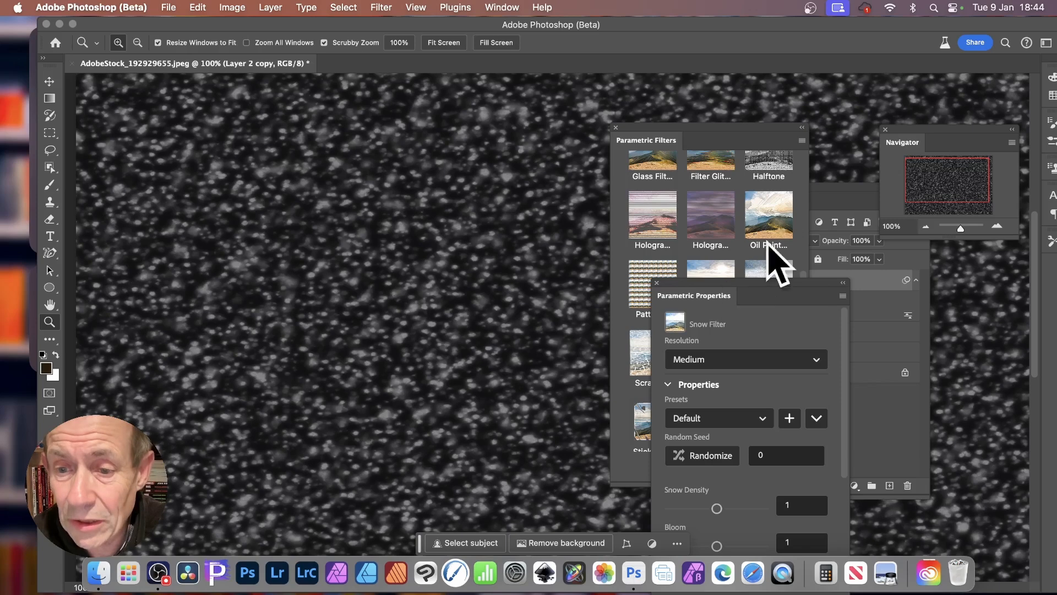
Step: Uncover the workspace by closing the Parametric Filters gallery and moving the Snow Filter properties aside, and check the filter's presets
drag(719, 300, 819, 144)
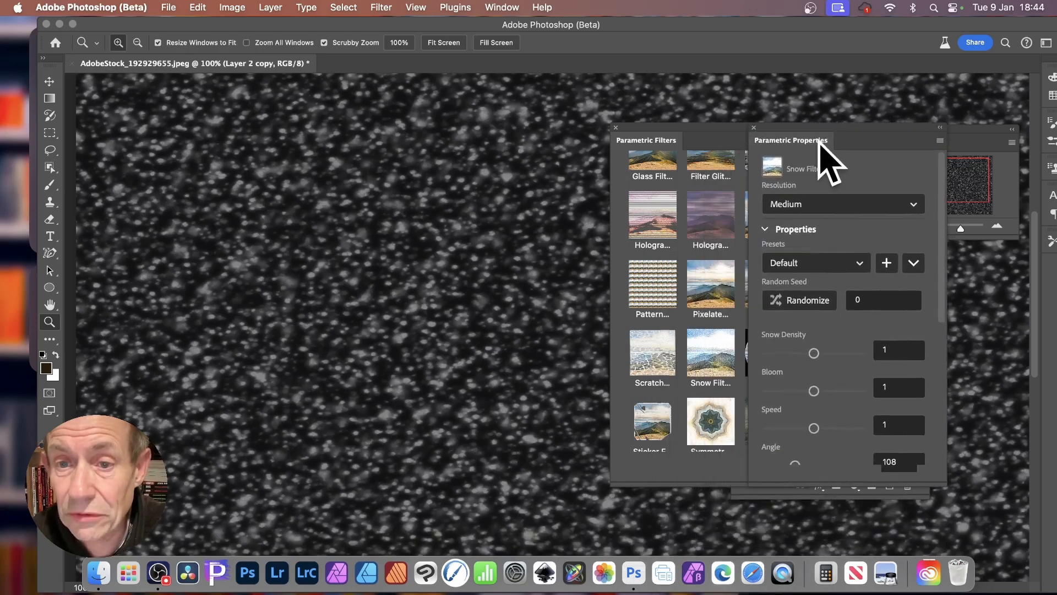
click(618, 134)
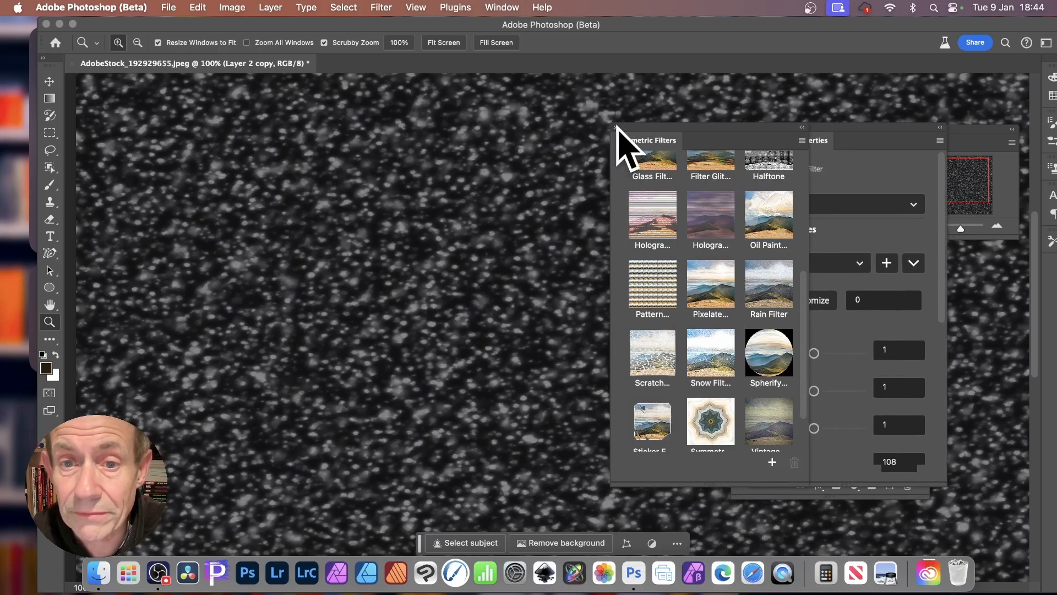
click(615, 127)
drag(816, 146, 632, 146)
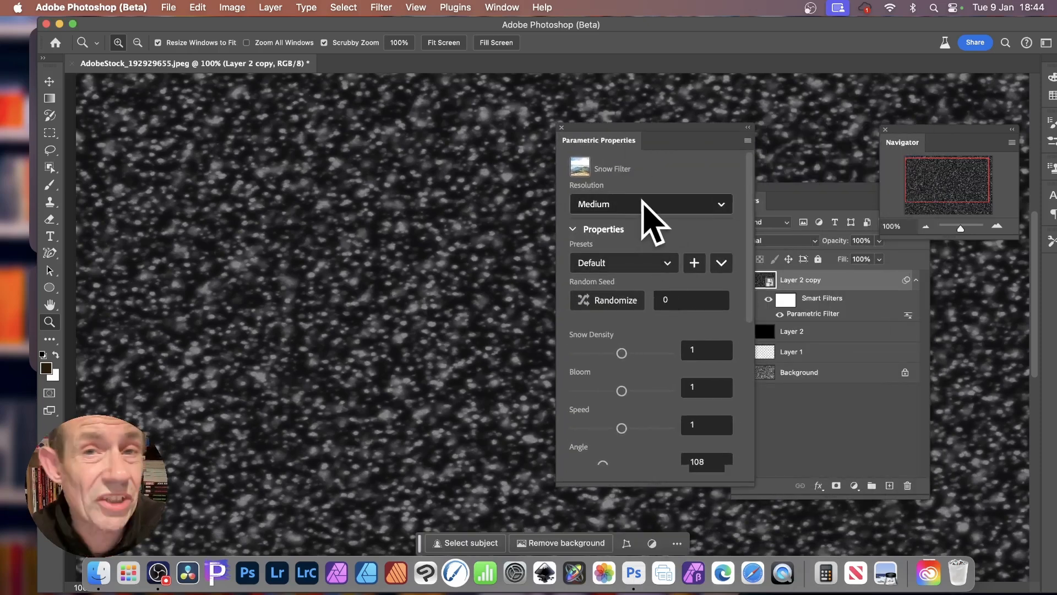
click(665, 265)
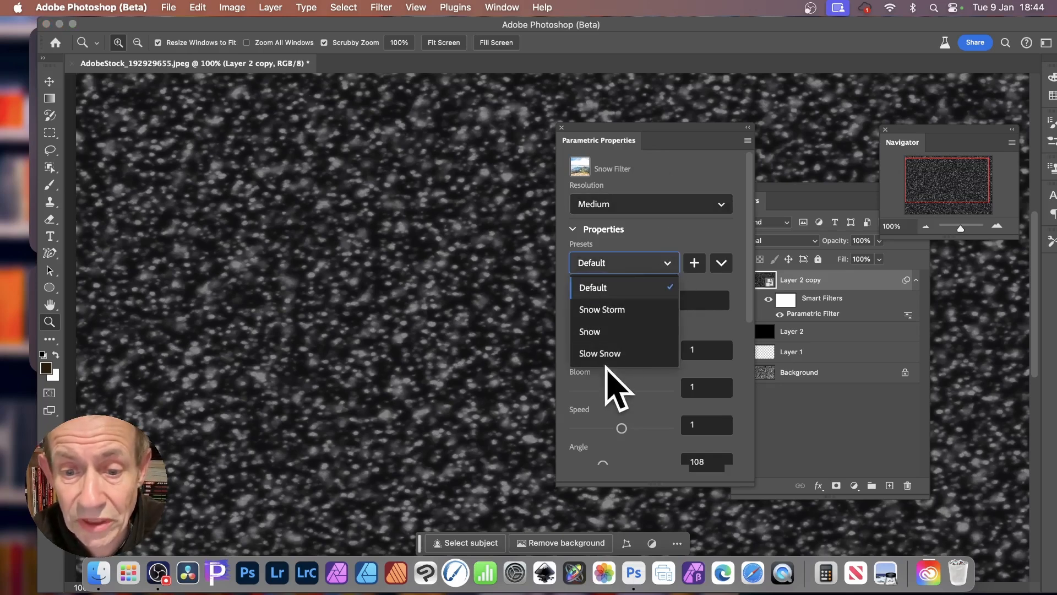
click(697, 235)
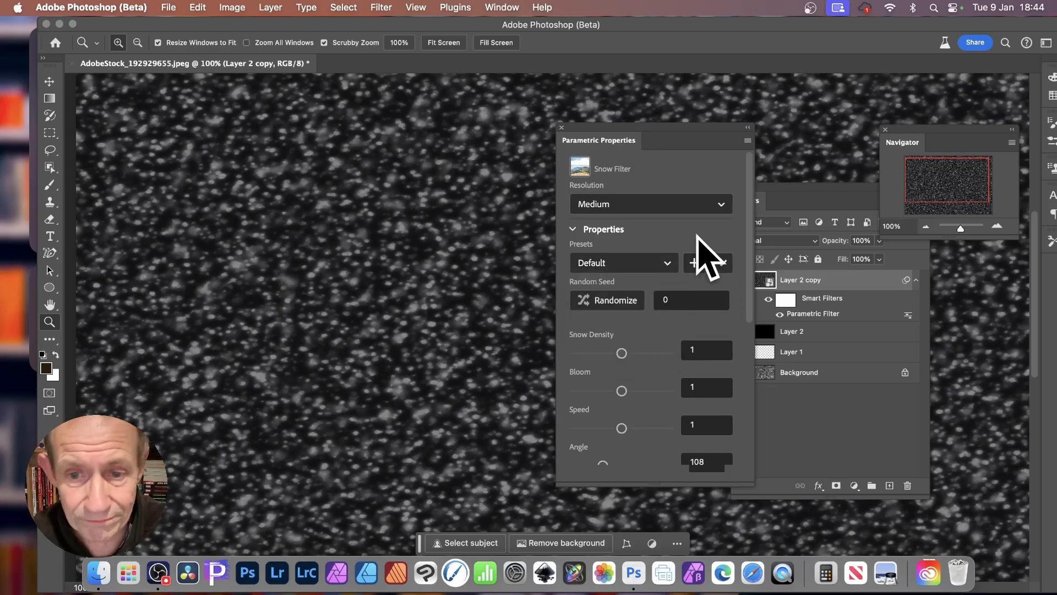
Step: Set the Snow Filter's Speed to 32 so the flakes stretch into streaks
scroll(660, 300, down, 3)
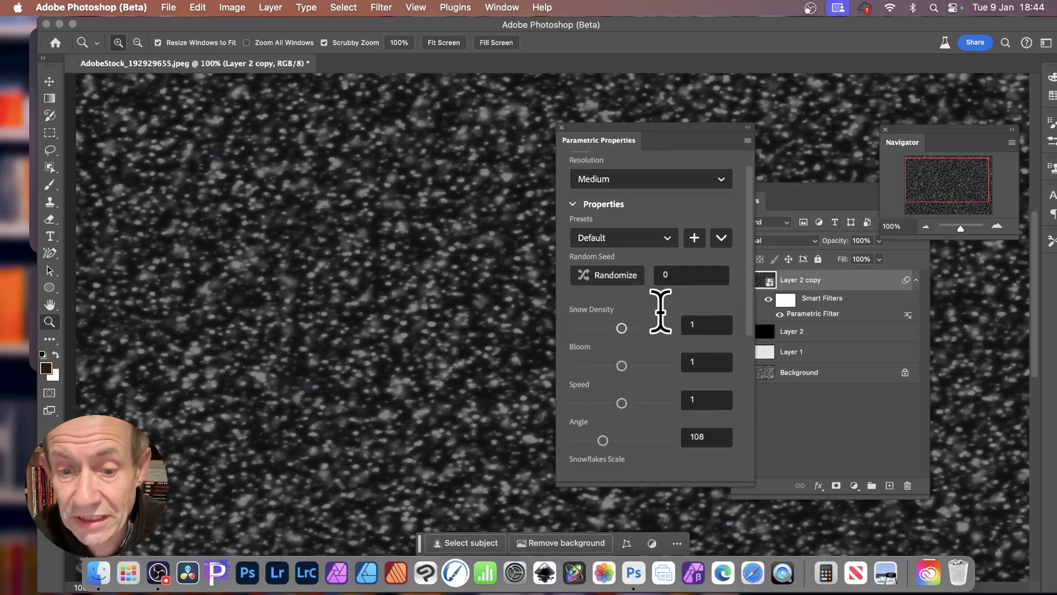
drag(622, 389, 720, 397)
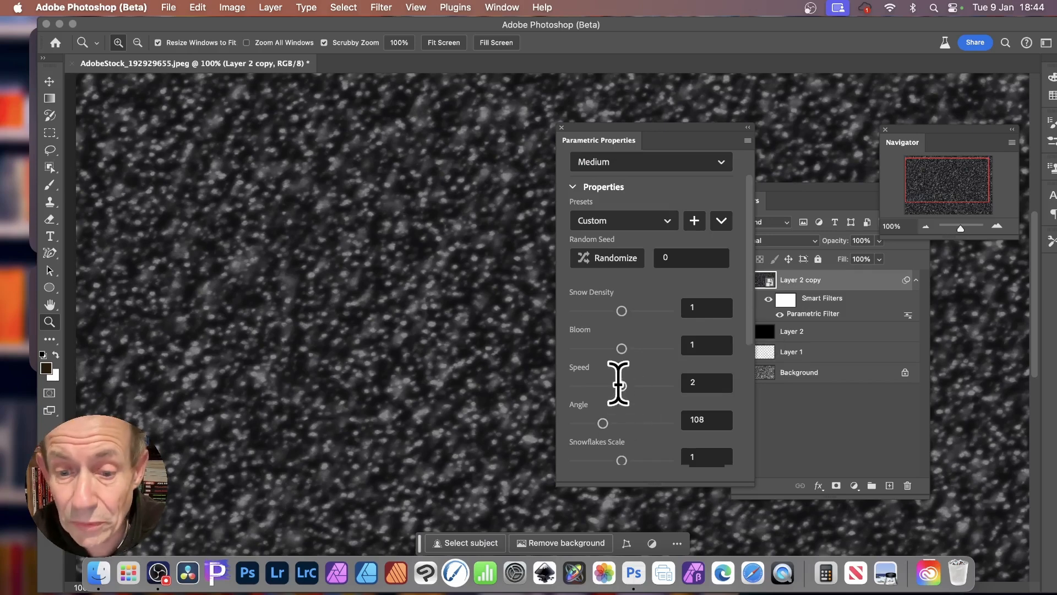
drag(627, 384, 736, 378)
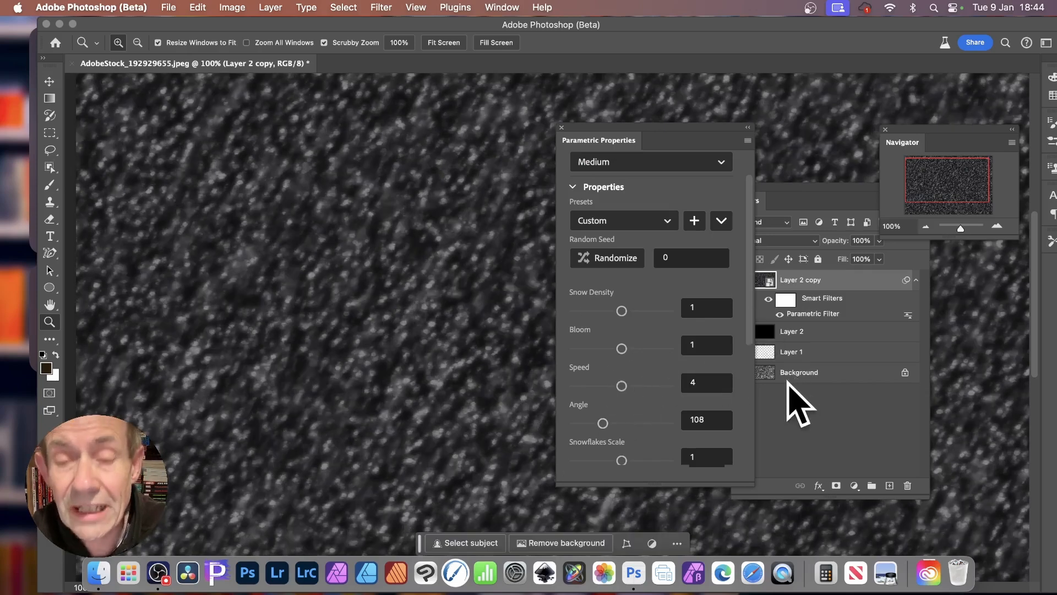
click(708, 382)
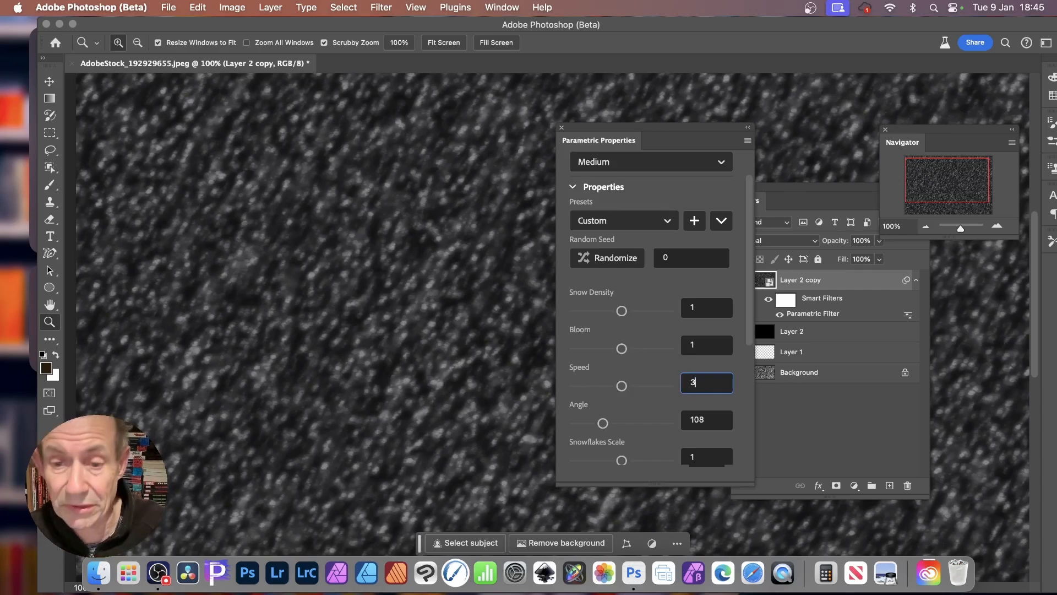
key(Tab)
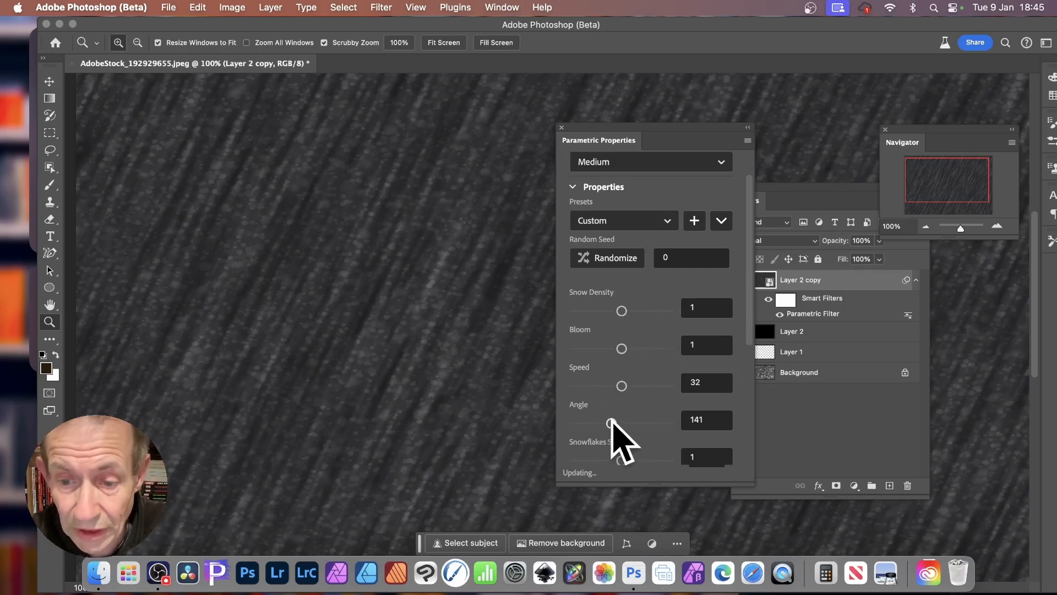
Step: Set the snow's Angle to 134 and its Snowflakes Scale to 1.57
drag(610, 424, 630, 418)
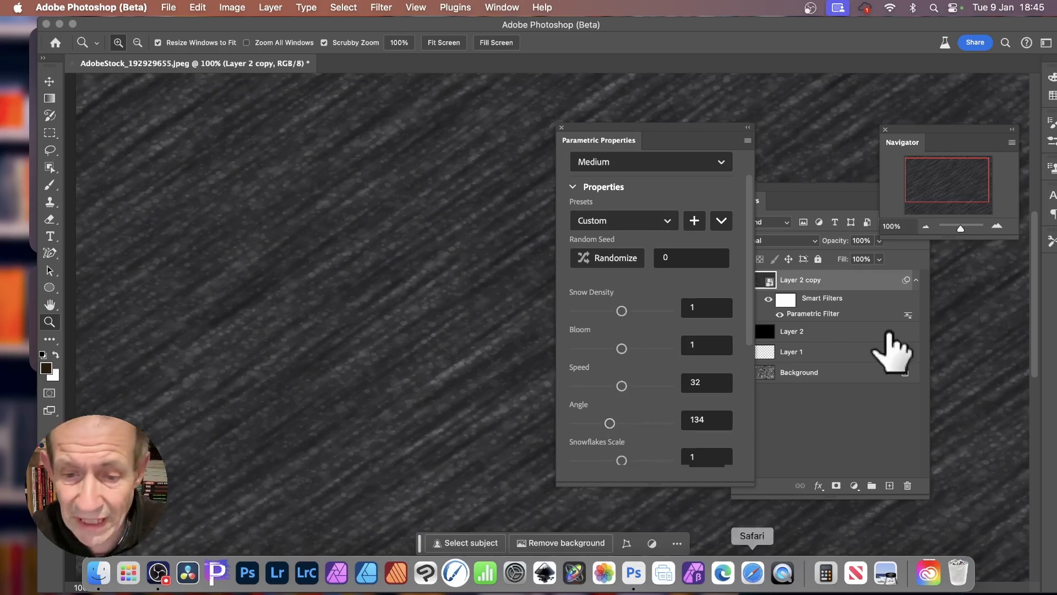
scroll(675, 285, down, 1)
scroll(672, 286, down, 5)
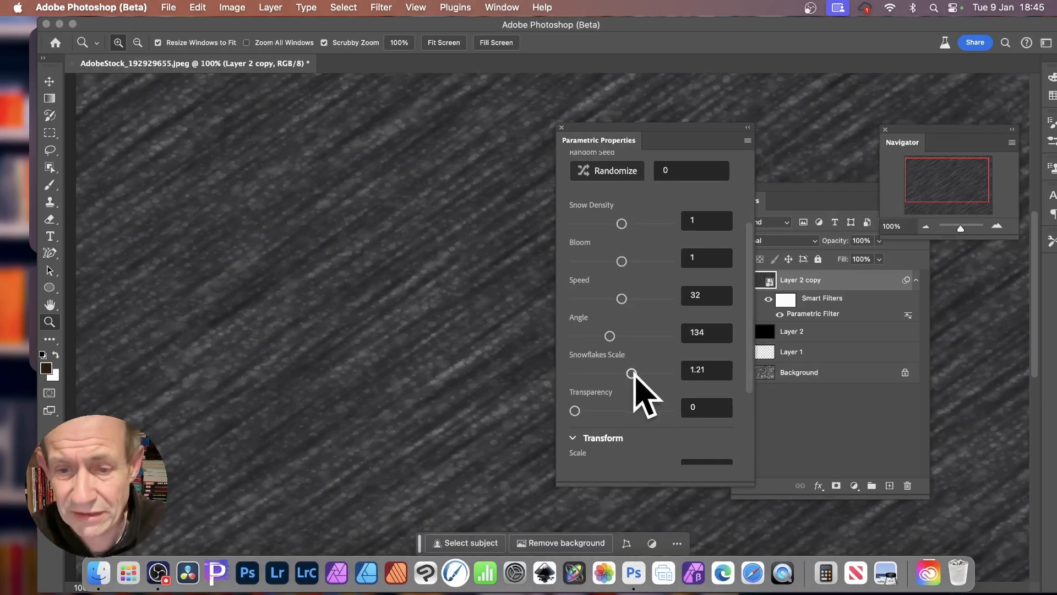
drag(632, 374, 646, 374)
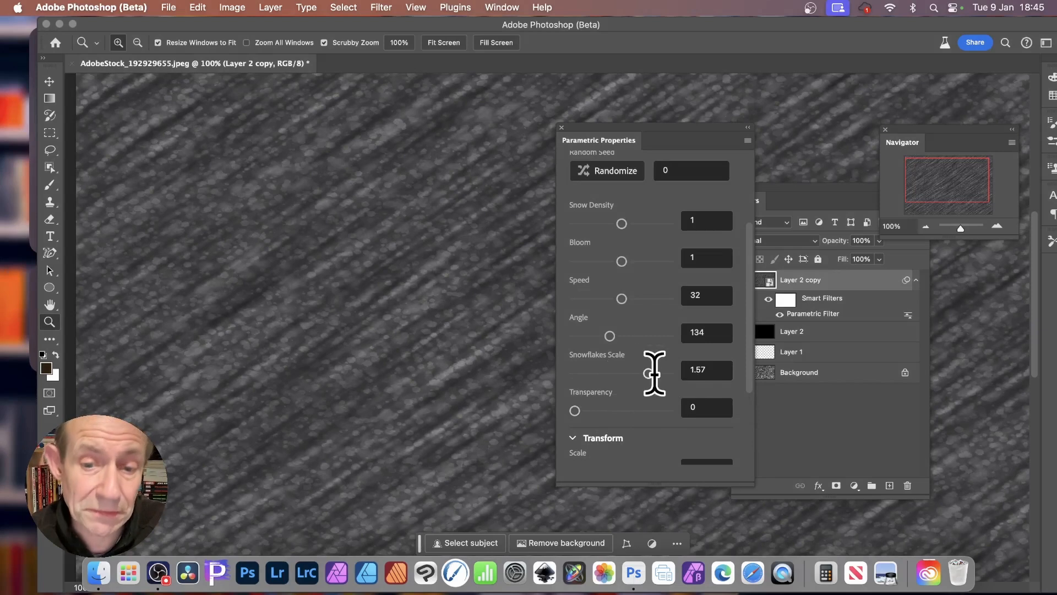
Step: Review the Snow Filter's Transform settings and raise its Bloom to 1.08
scroll(639, 411, down, 2)
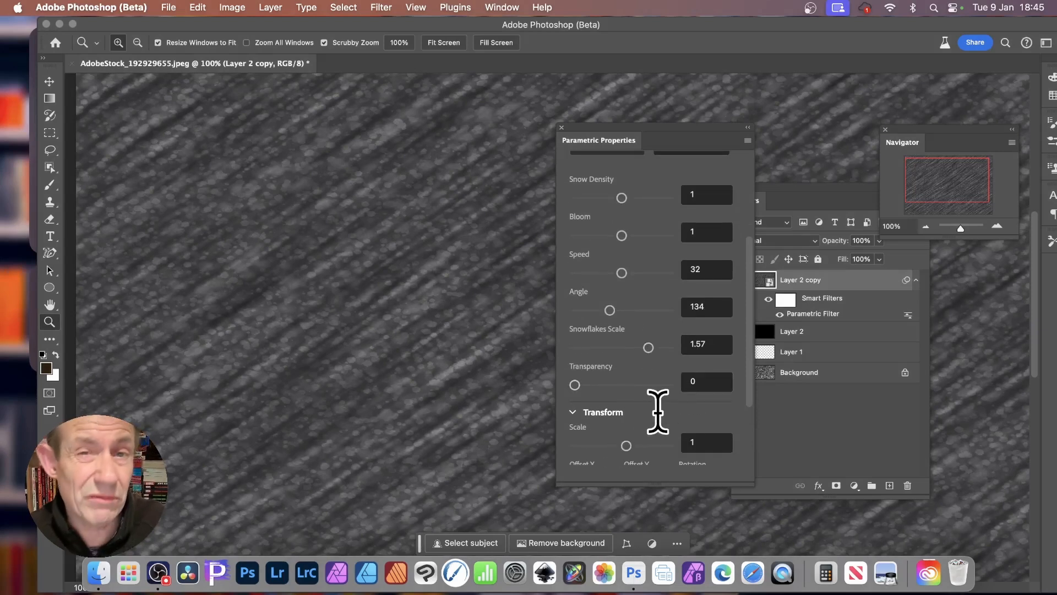
scroll(658, 411, down, 4)
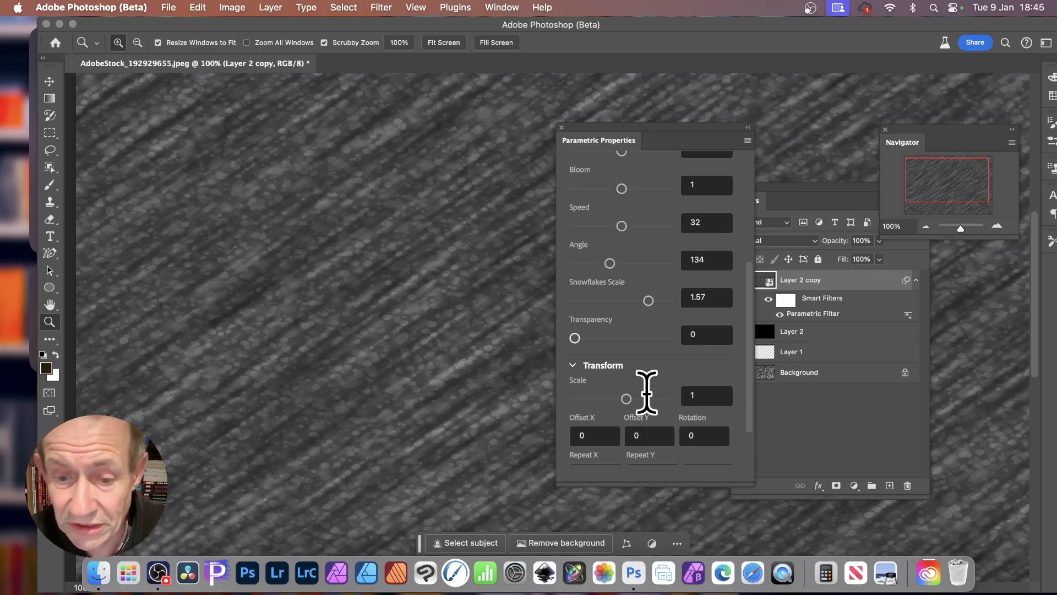
scroll(700, 375, down, 5)
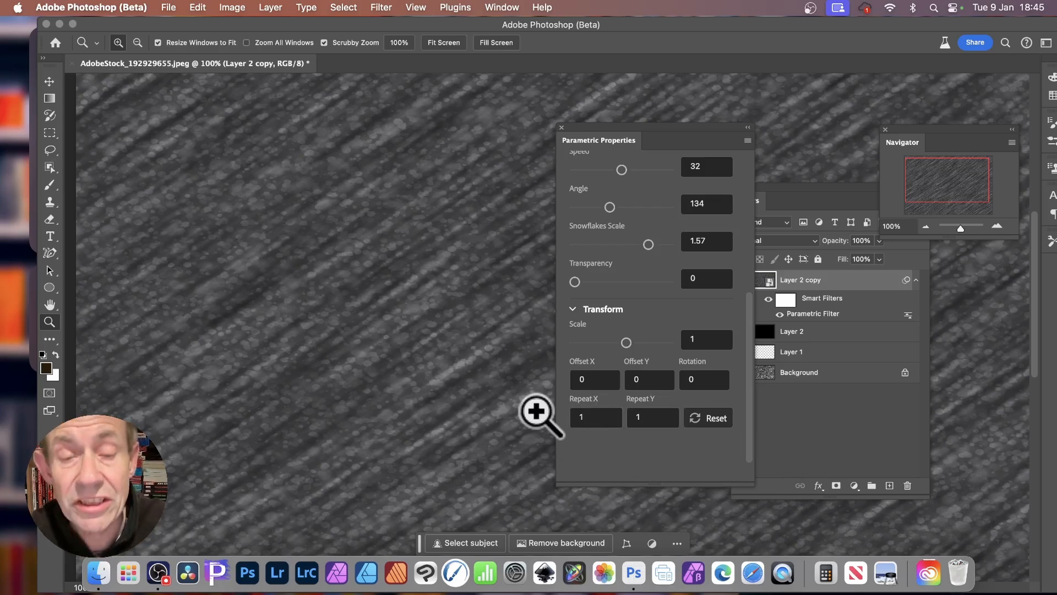
scroll(630, 383, up, 5)
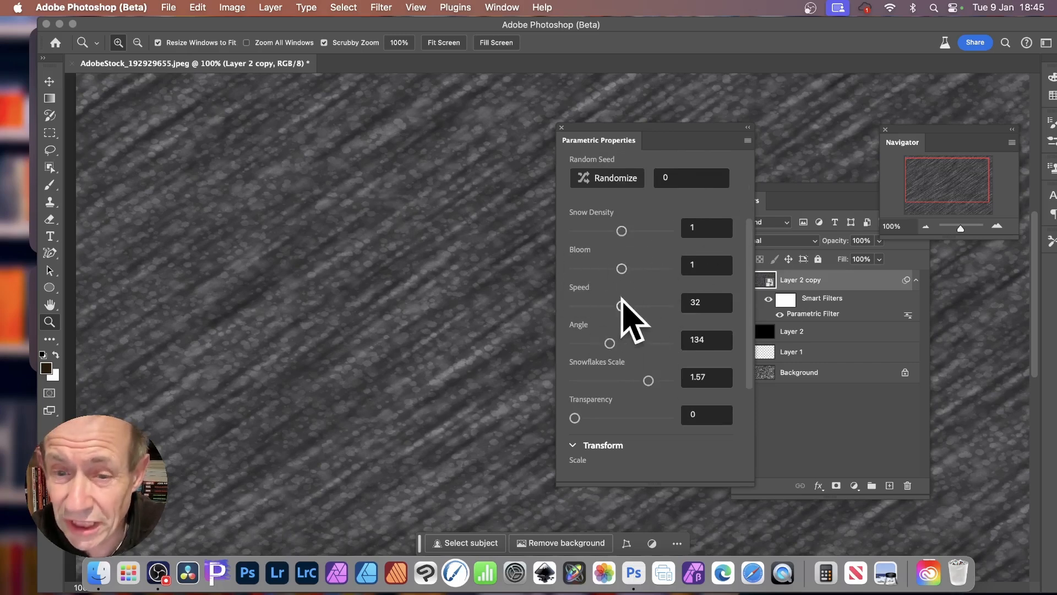
mouse_move(621, 268)
mouse_down()
mouse_move(650, 268)
mouse_move(624, 268)
mouse_up()
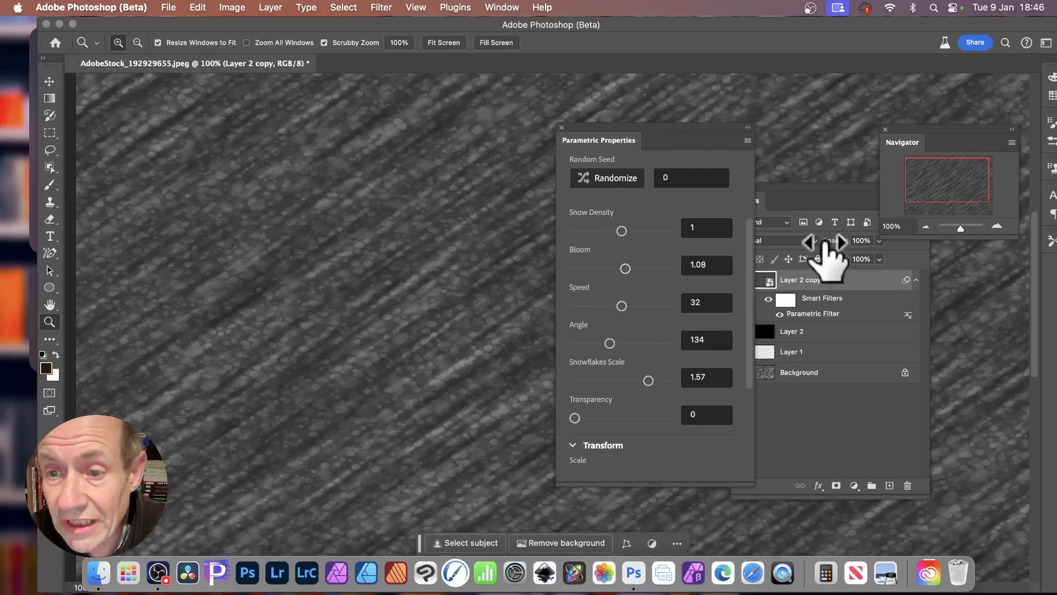
Step: Duplicate the snow-filtered layer as Layer 2 copy 2 within the same document
drag(792, 189, 717, 107)
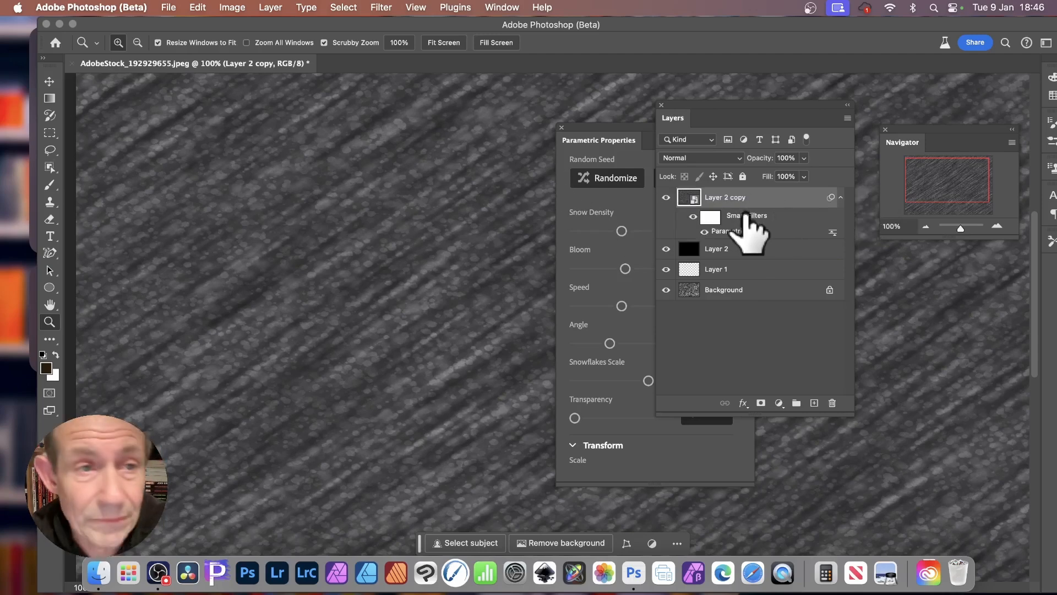
click(273, 5)
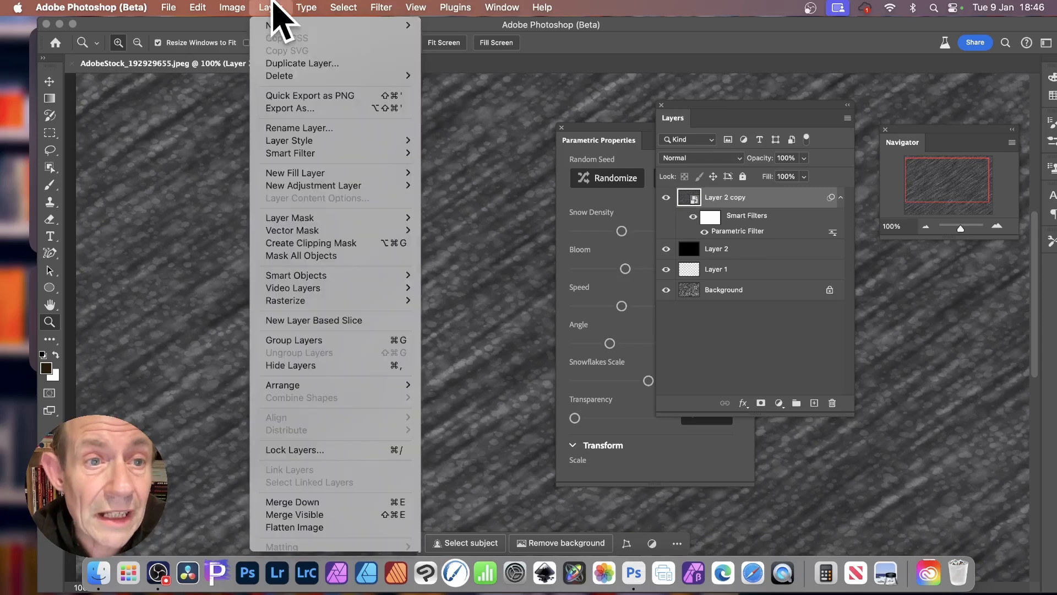
click(284, 65)
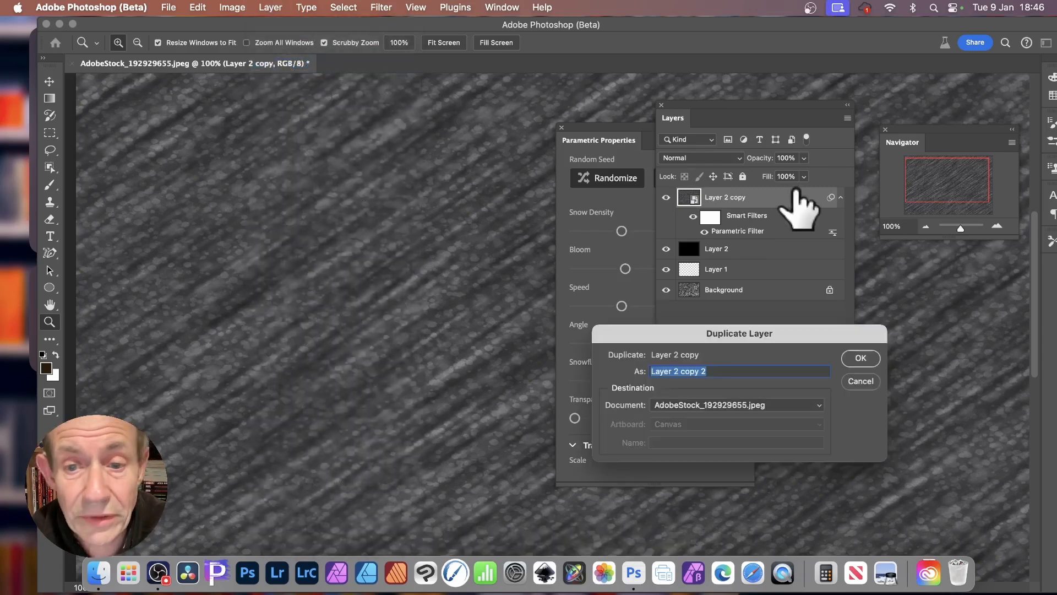
click(877, 361)
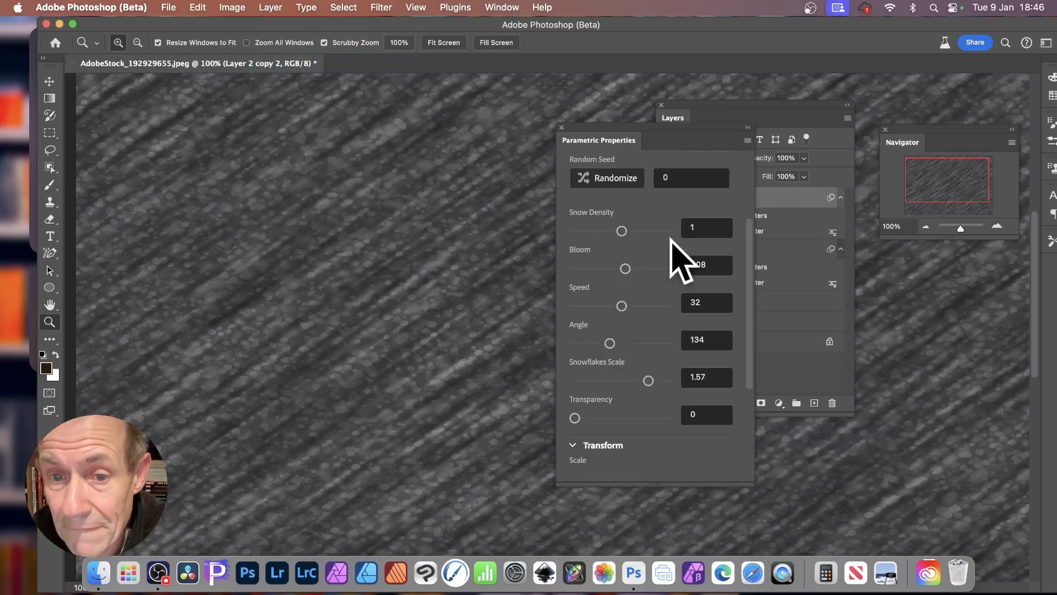
Step: Set the duplicated layer's snow Angle to 49 so its streaks cross those of the layer below
drag(612, 124, 710, 300)
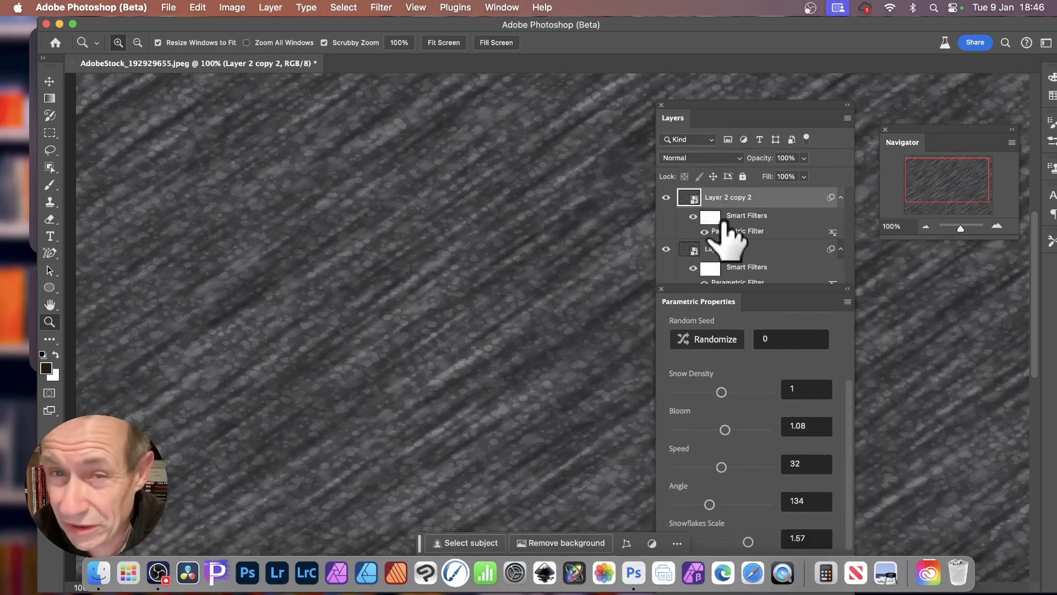
drag(722, 300, 585, 149)
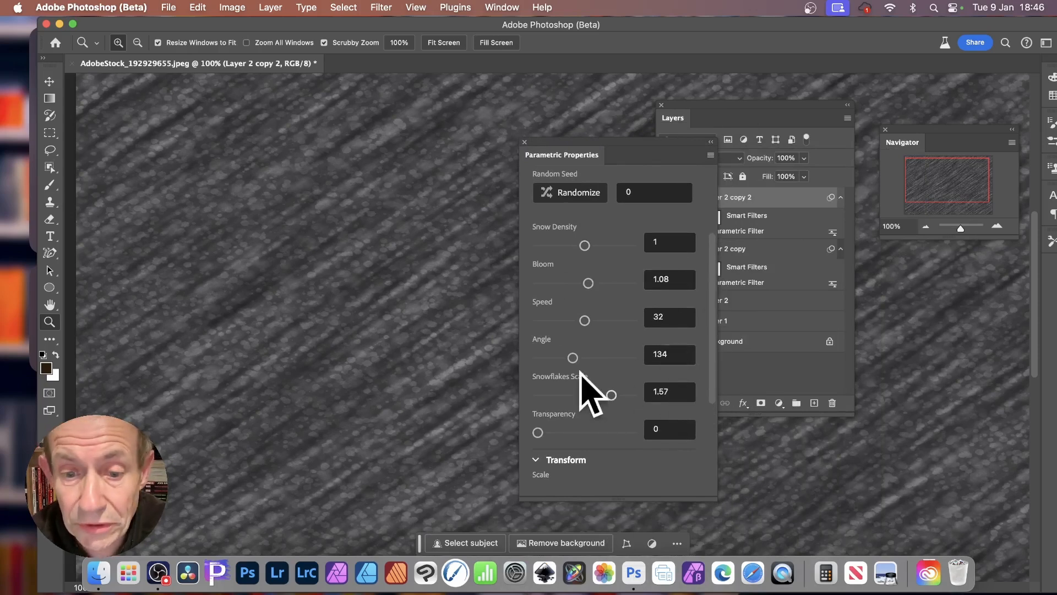
drag(571, 359, 555, 359)
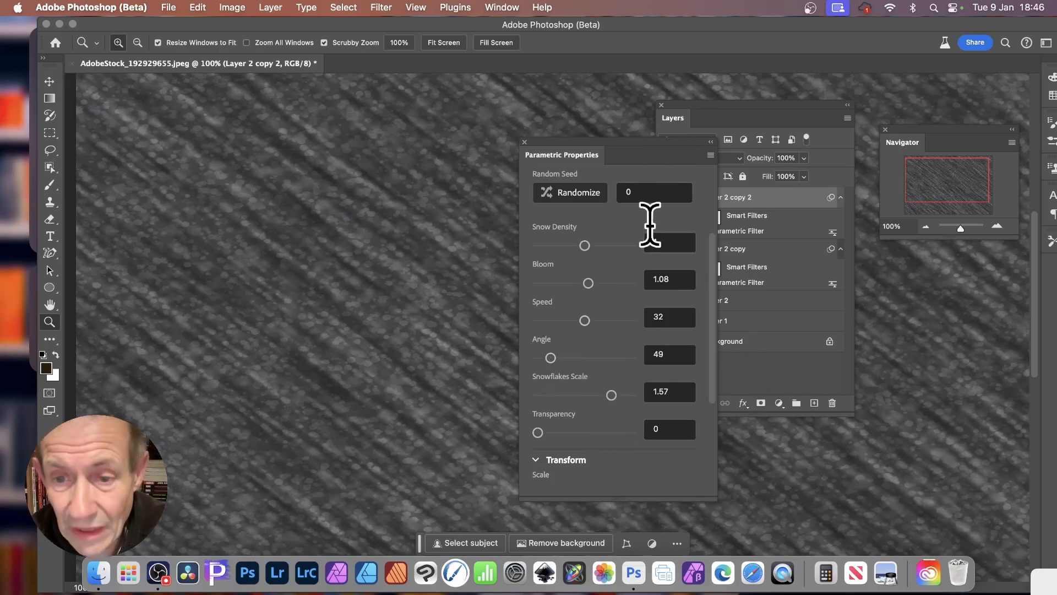
scroll(643, 337, down, 2)
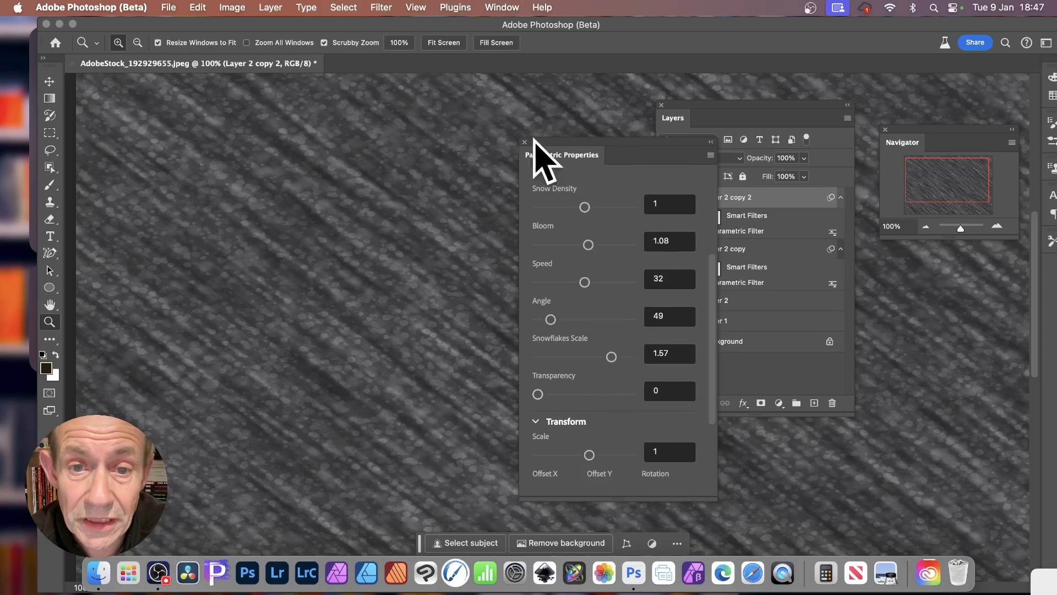
Step: Move the filter properties off the layer list and set Layer 2 copy 2's blend mode to Color Dodge
drag(557, 158, 914, 288)
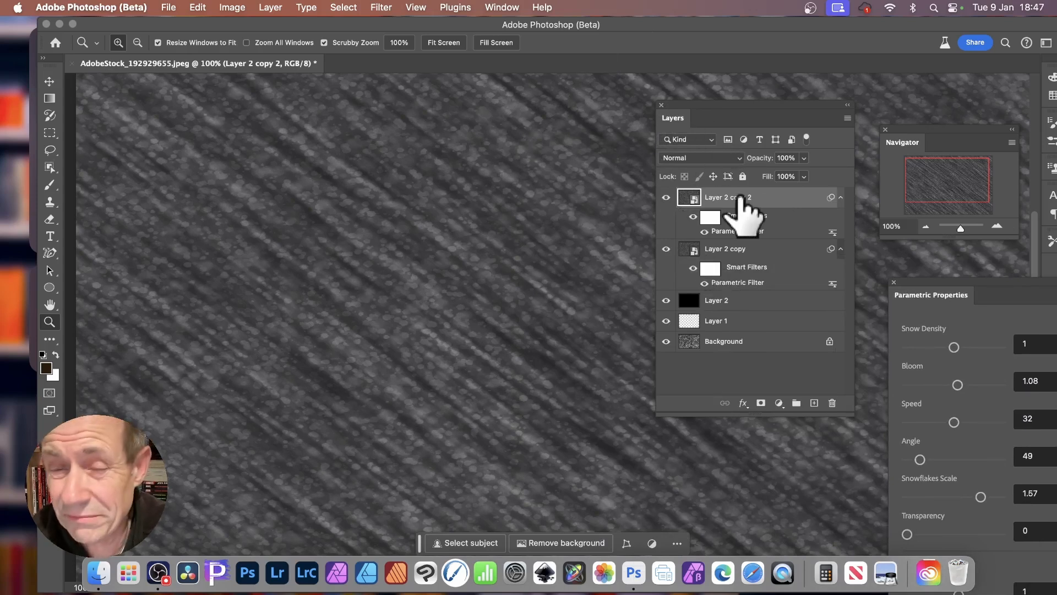
click(689, 160)
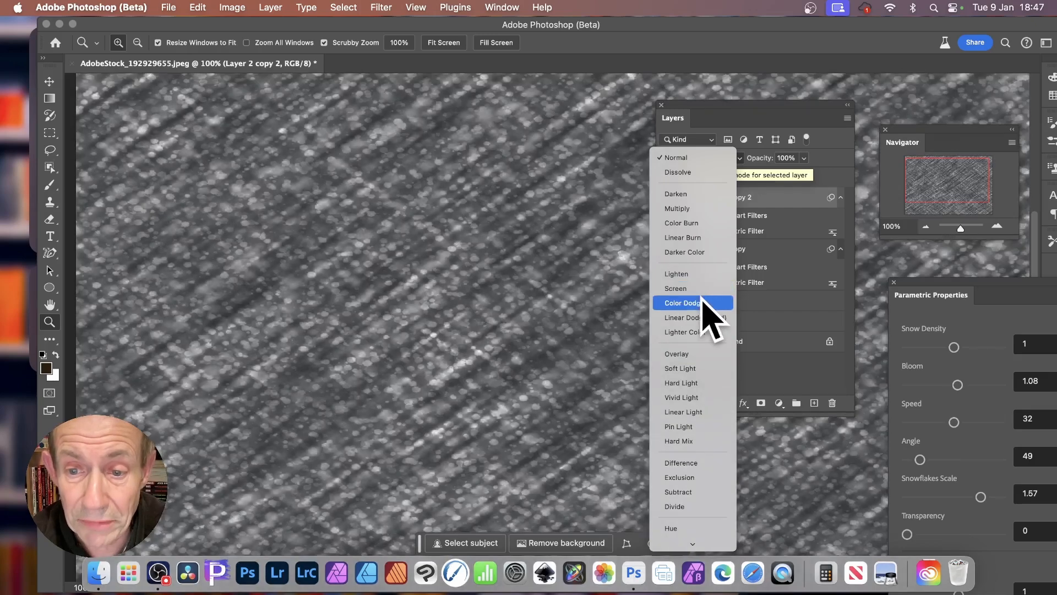
click(688, 303)
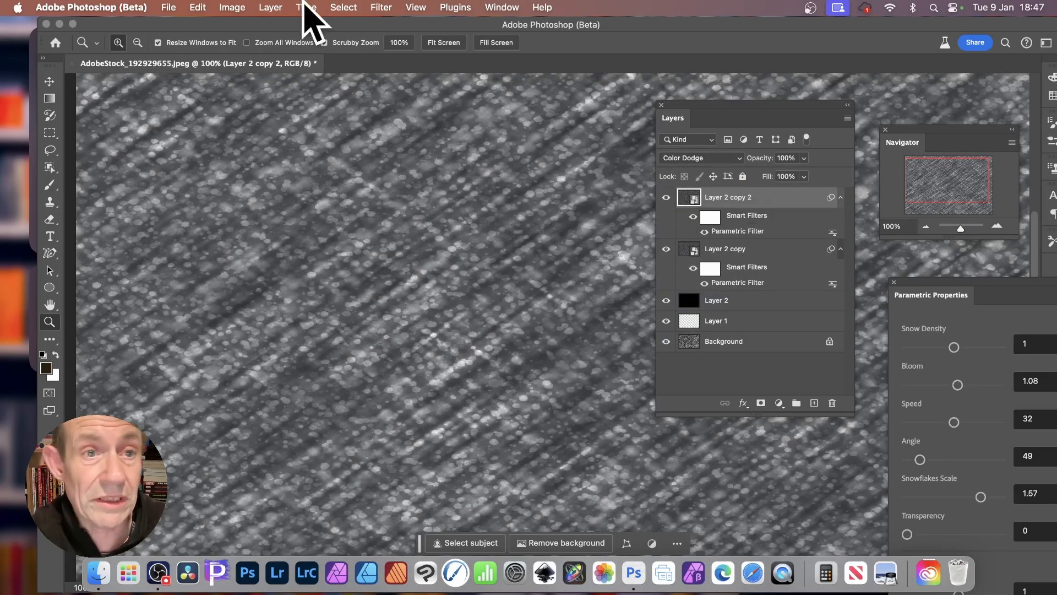
Step: Flatten the snow-streak layers into a single background and apply Auto Tone to the image
click(273, 8)
scroll(359, 463, down, 1)
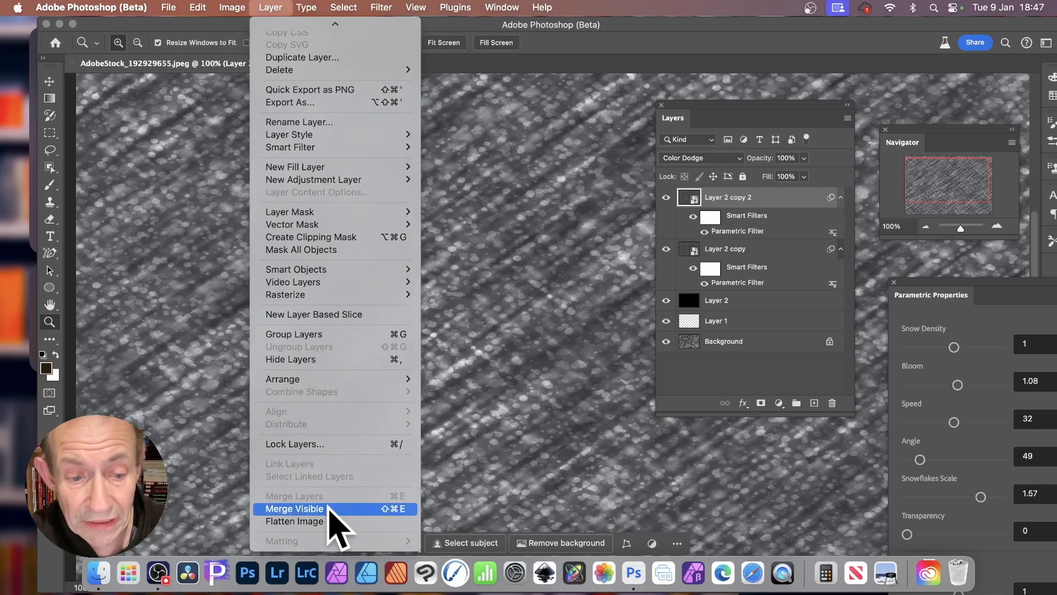
click(294, 521)
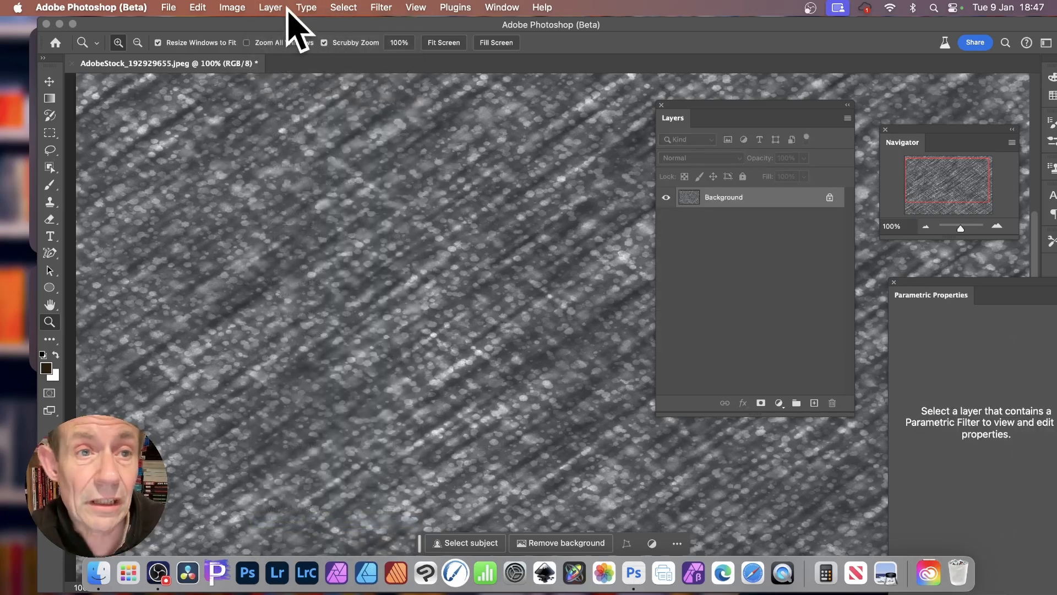
click(233, 7)
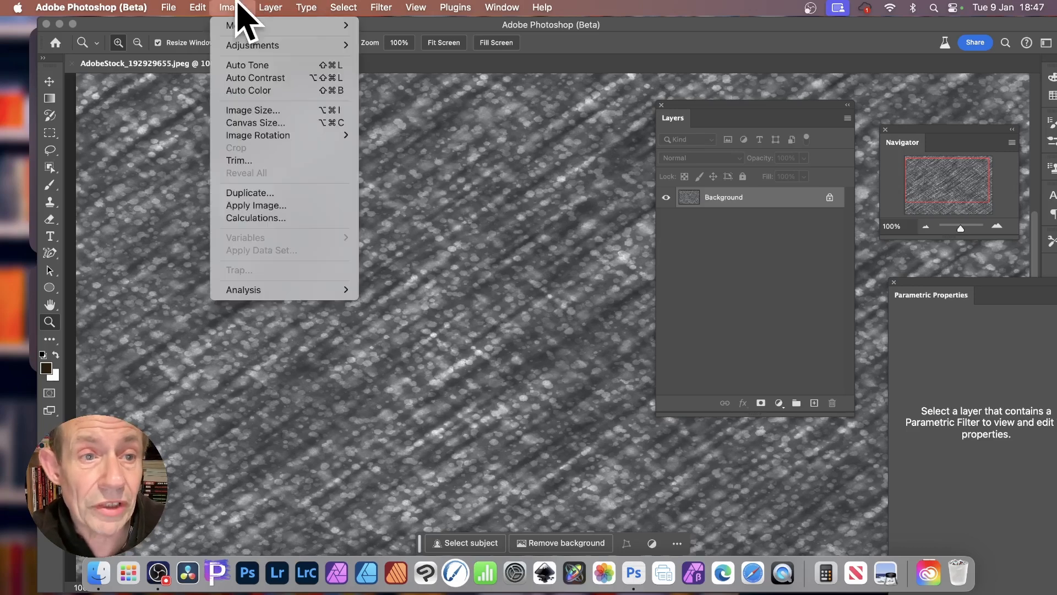
click(251, 66)
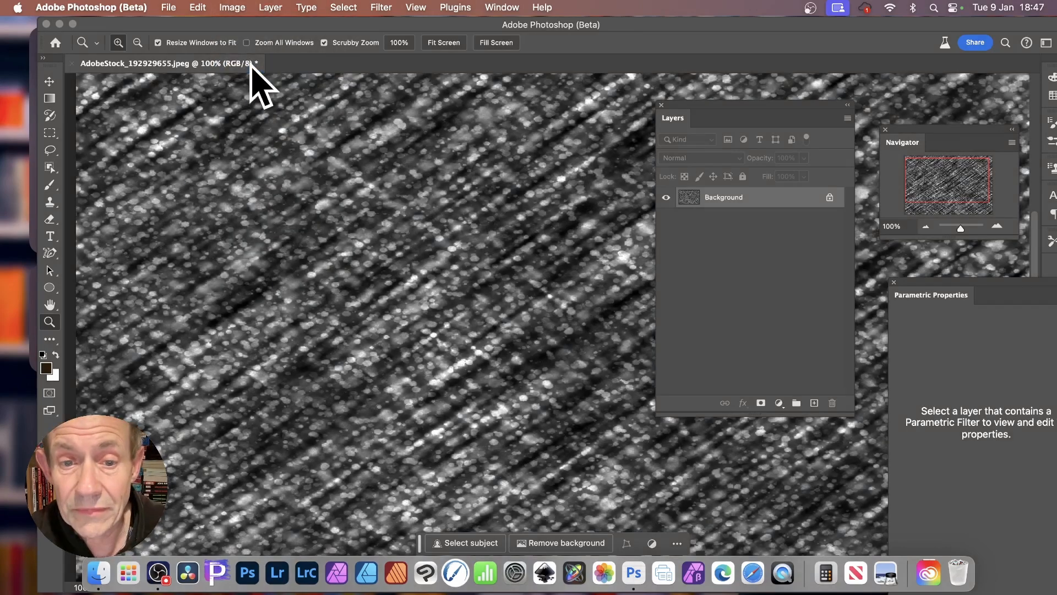
drag(779, 118, 943, 143)
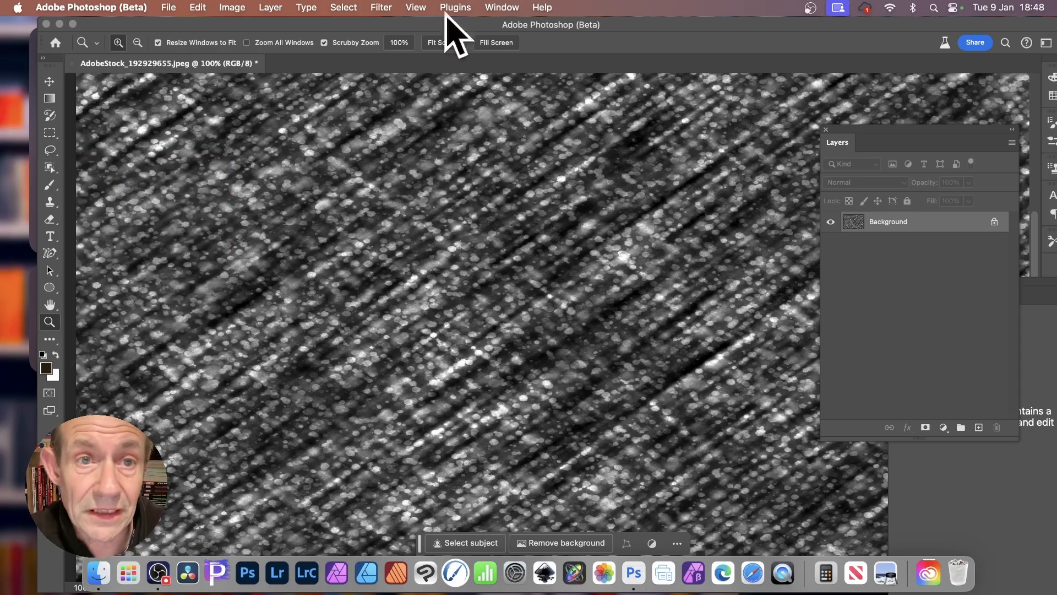
Step: Set up an Oil Paint filter on the flattened texture with Stylization 5.4 and Cleanliness 5.1
click(380, 8)
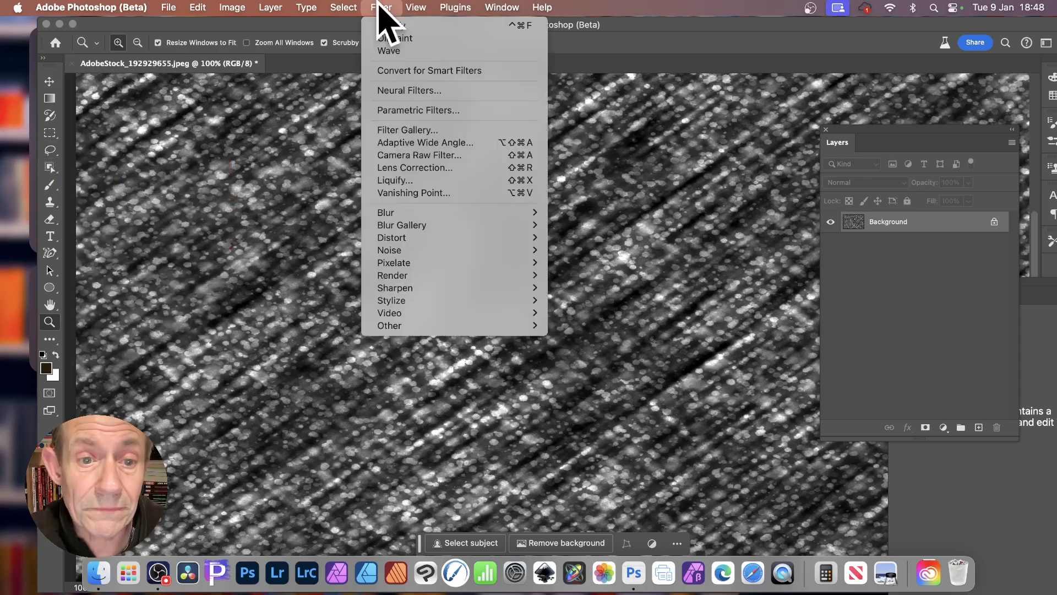
mouse_move(410, 307)
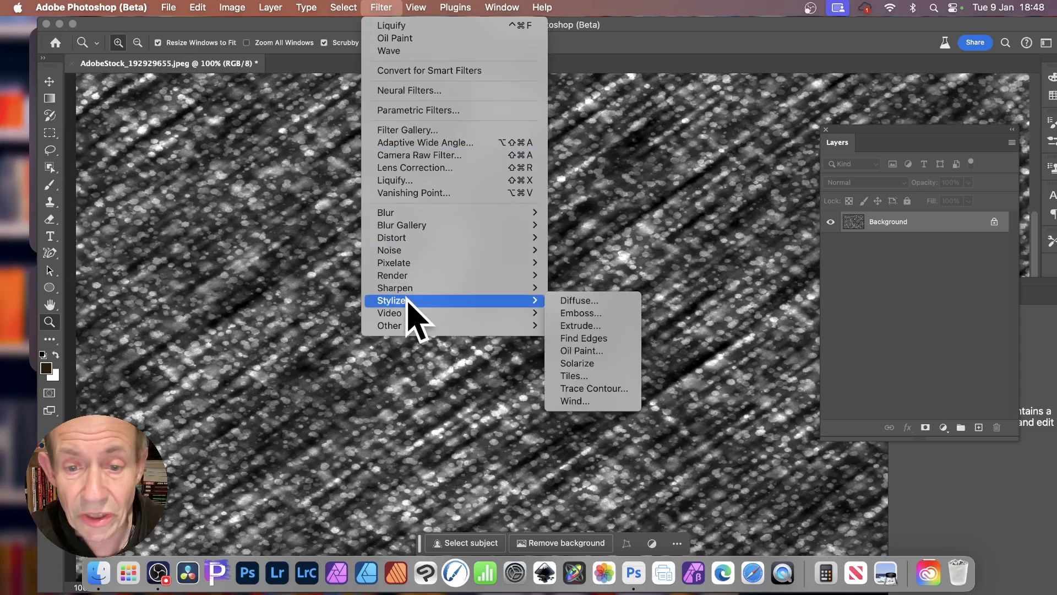
click(617, 353)
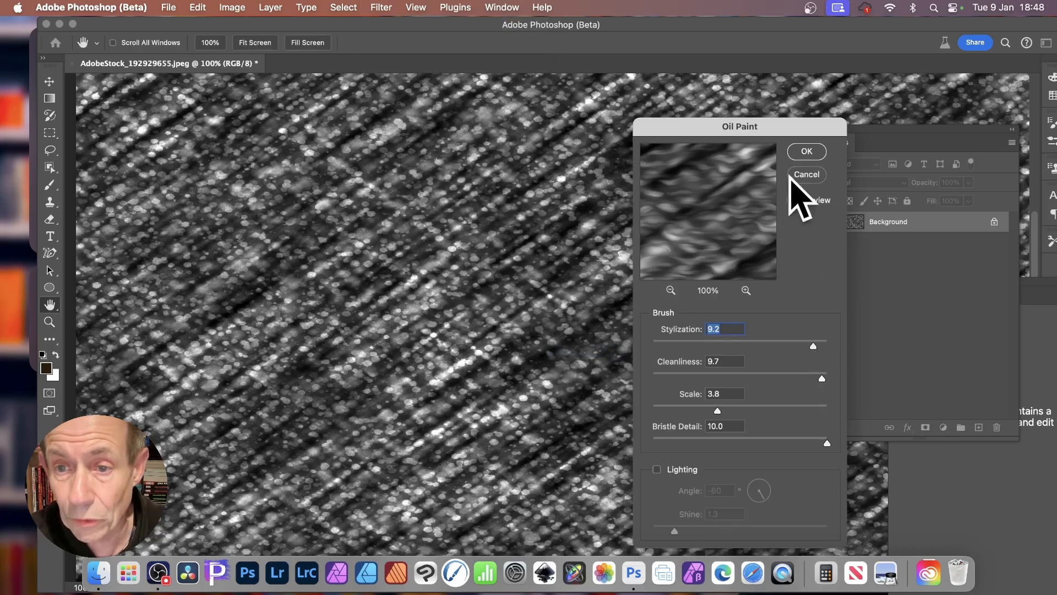
drag(749, 135, 632, 82)
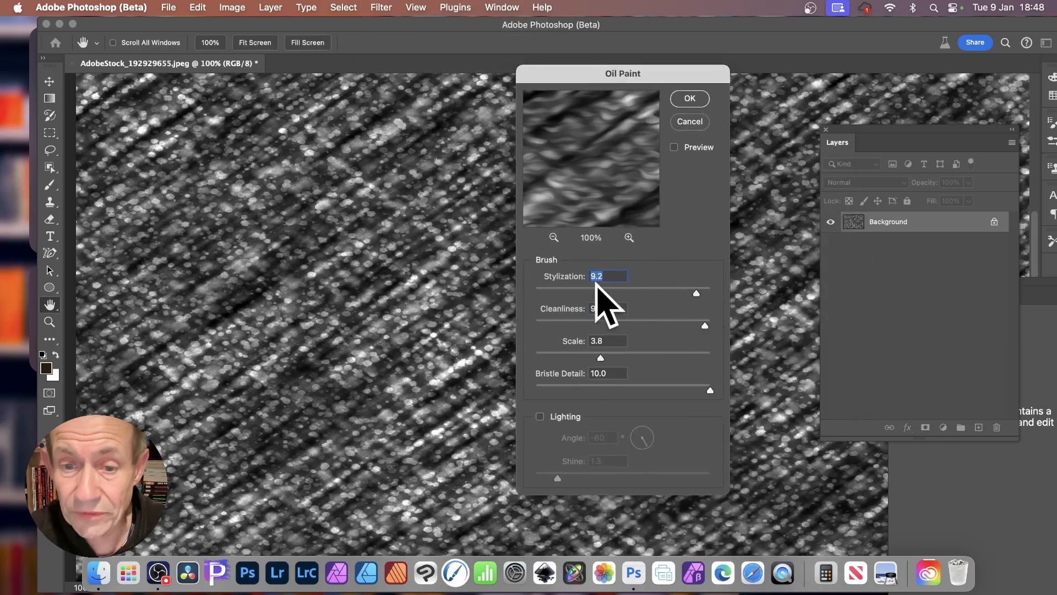
drag(584, 289, 629, 290)
drag(676, 324, 625, 325)
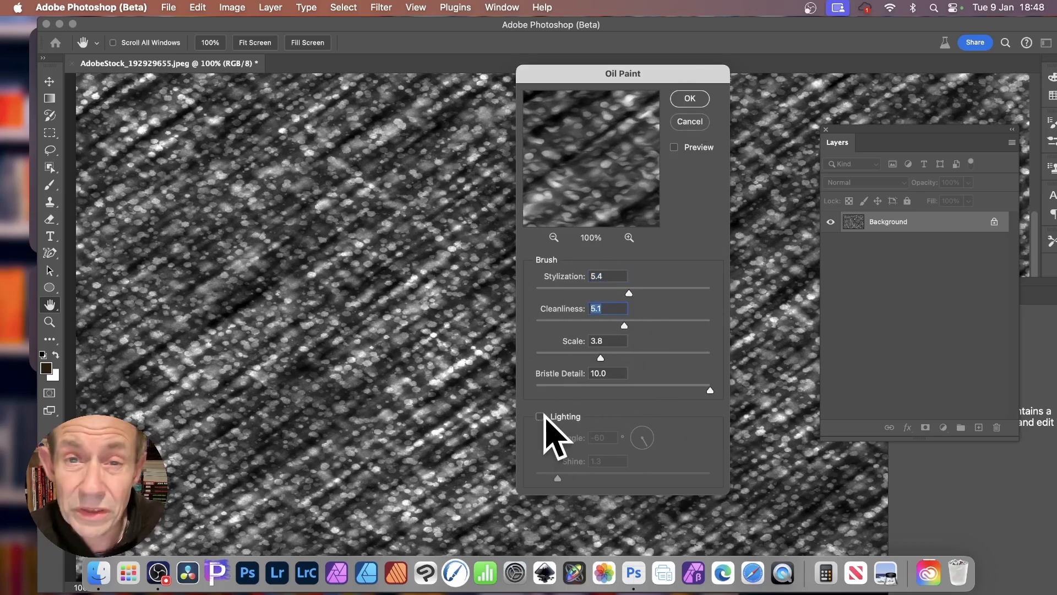
Step: Try the Oil Paint filter's Lighting with a Shine of 5.0 and switch Lighting off again
click(540, 416)
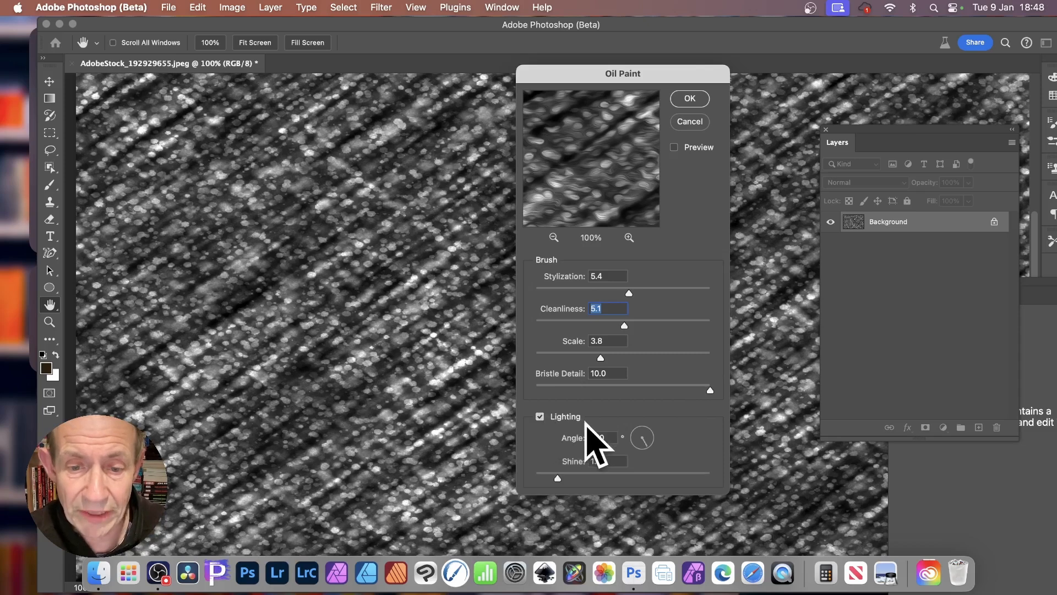
drag(558, 478, 623, 478)
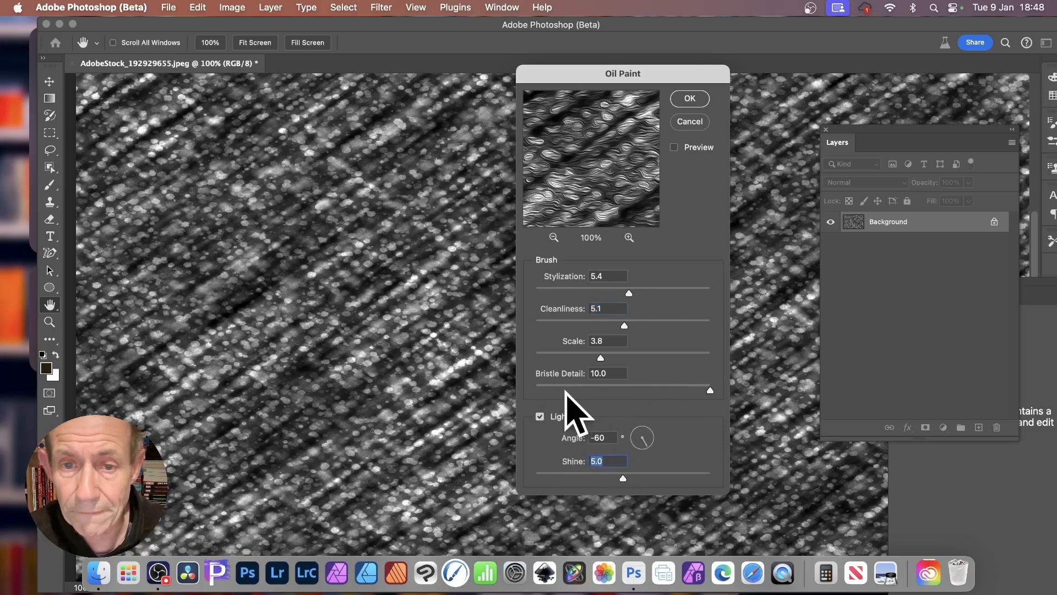
click(540, 416)
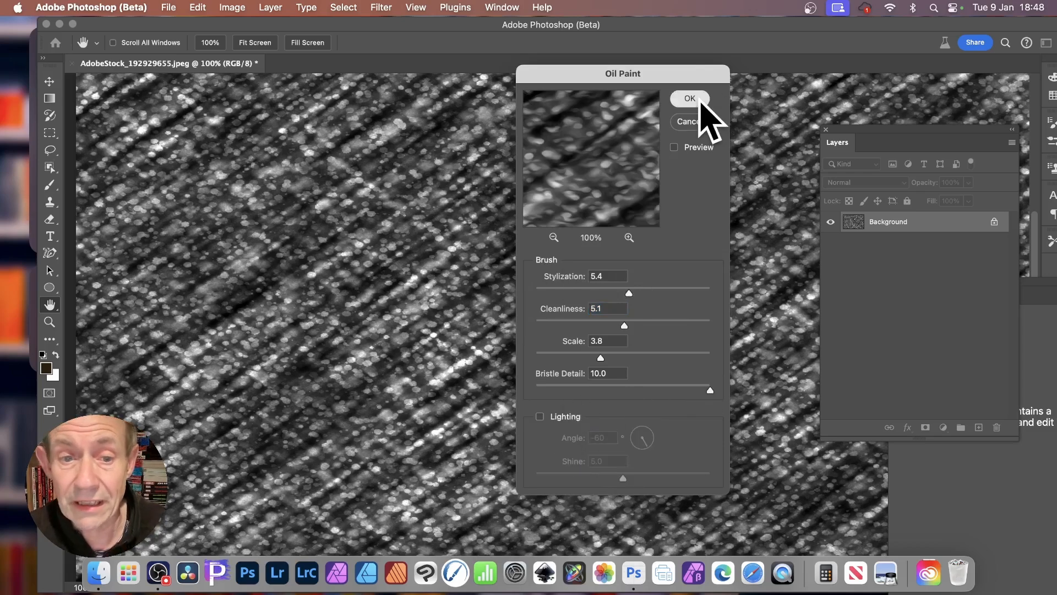
Step: Apply the Oil Paint filter to the background without lighting
click(689, 99)
key(z)
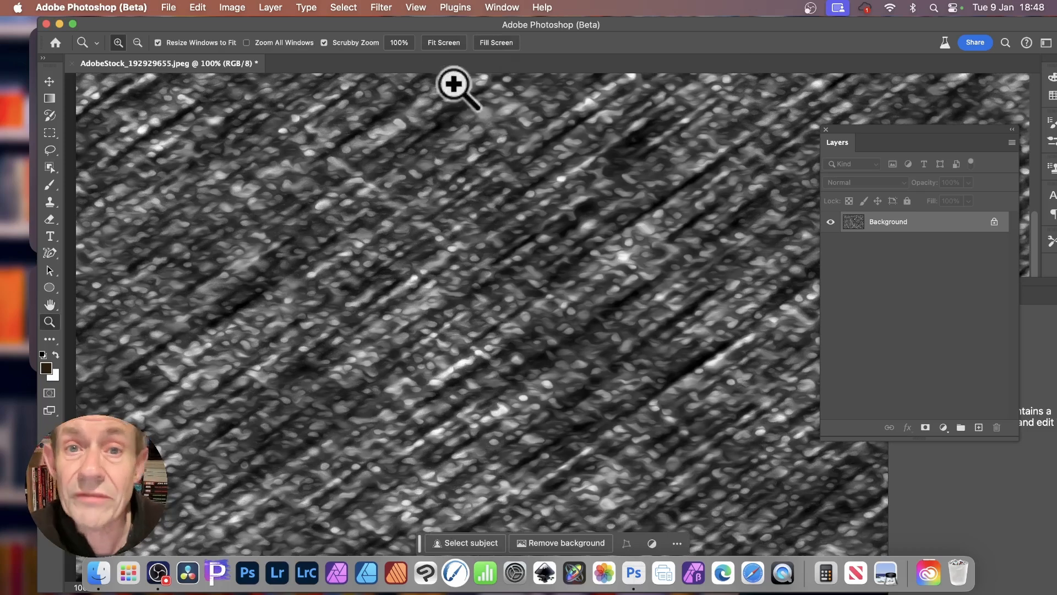
Step: Set up a Wave distortion with 1 generator, a wavelength of 74 to 110 and a maximum amplitude of 129
click(381, 8)
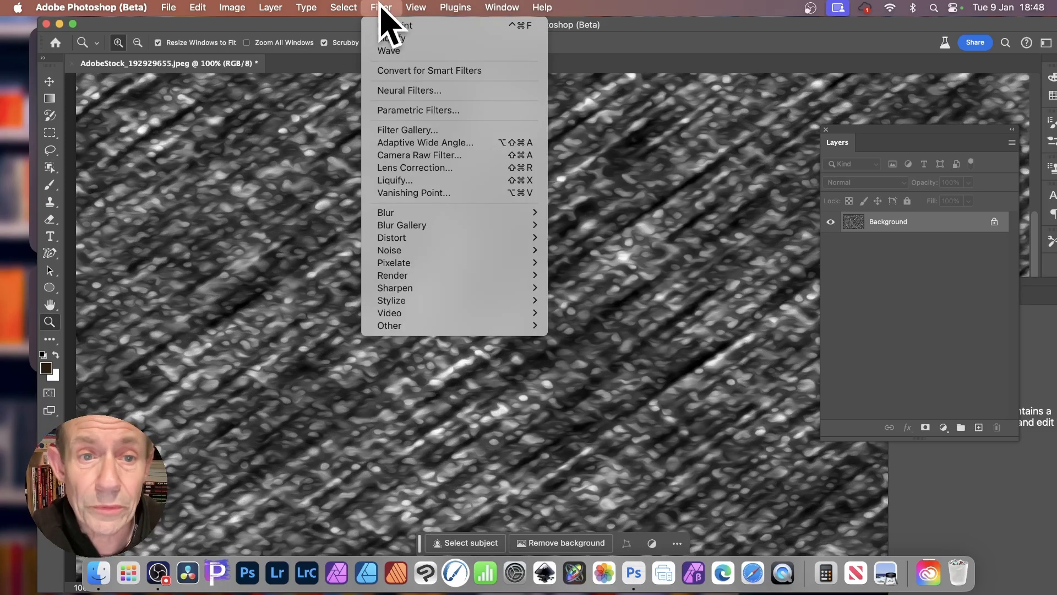
mouse_move(415, 237)
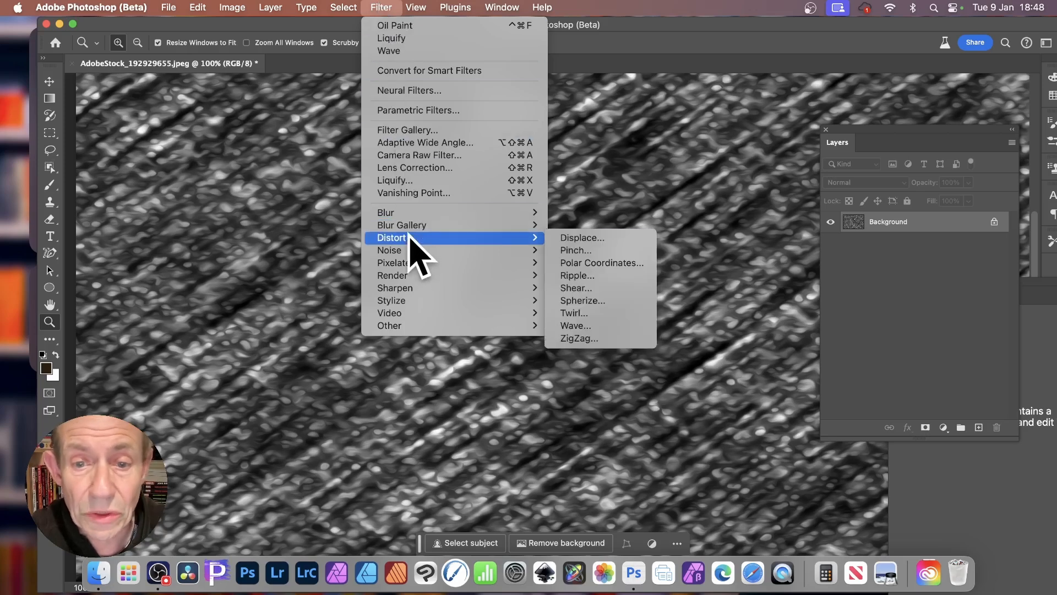
click(585, 326)
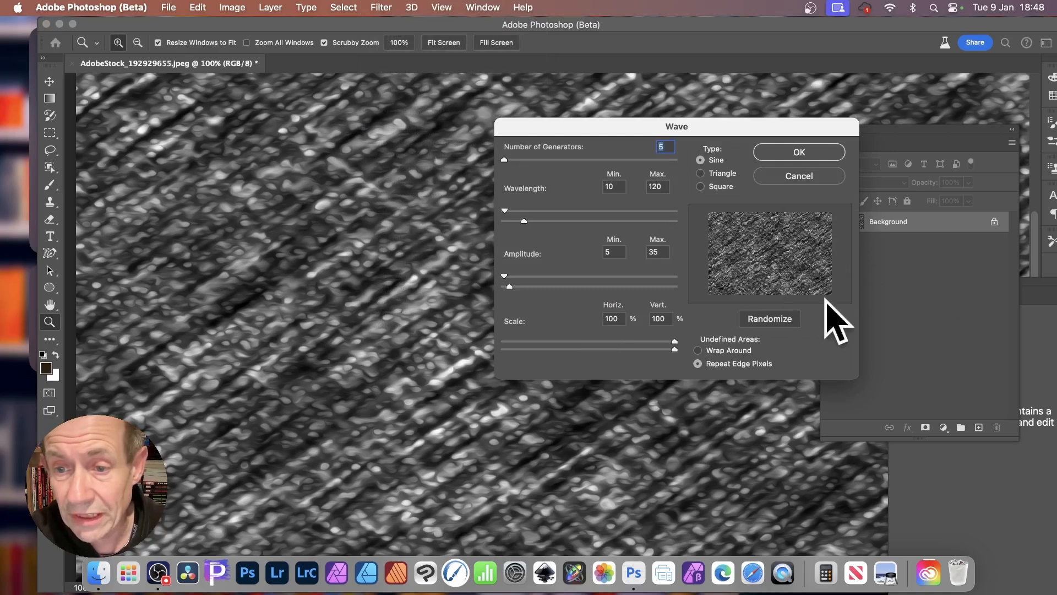
drag(504, 161, 502, 160)
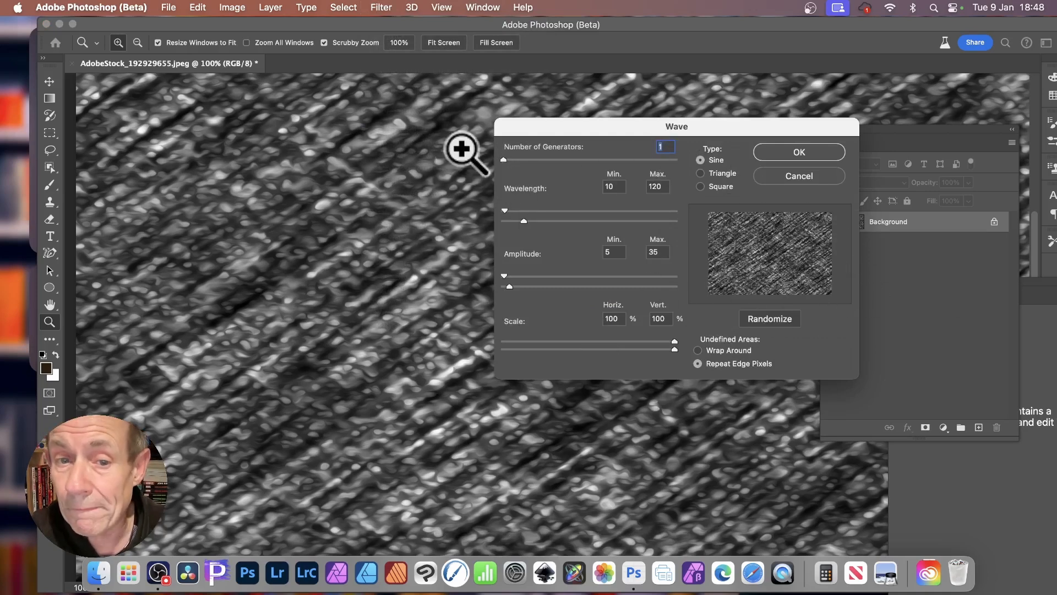
mouse_move(526, 221)
mouse_down()
mouse_move(556, 223)
mouse_move(516, 214)
mouse_up()
mouse_move(509, 287)
mouse_down()
mouse_move(538, 293)
mouse_move(525, 287)
mouse_up()
Step: Randomize the Wave distortion several times and apply it to the texture
click(793, 321)
click(790, 320)
click(791, 319)
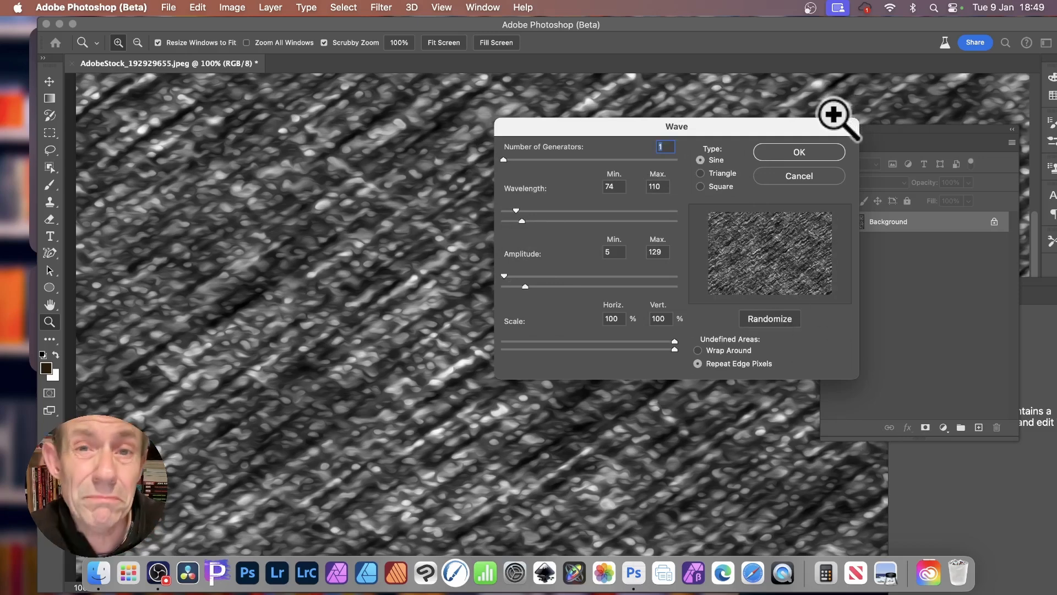
click(805, 153)
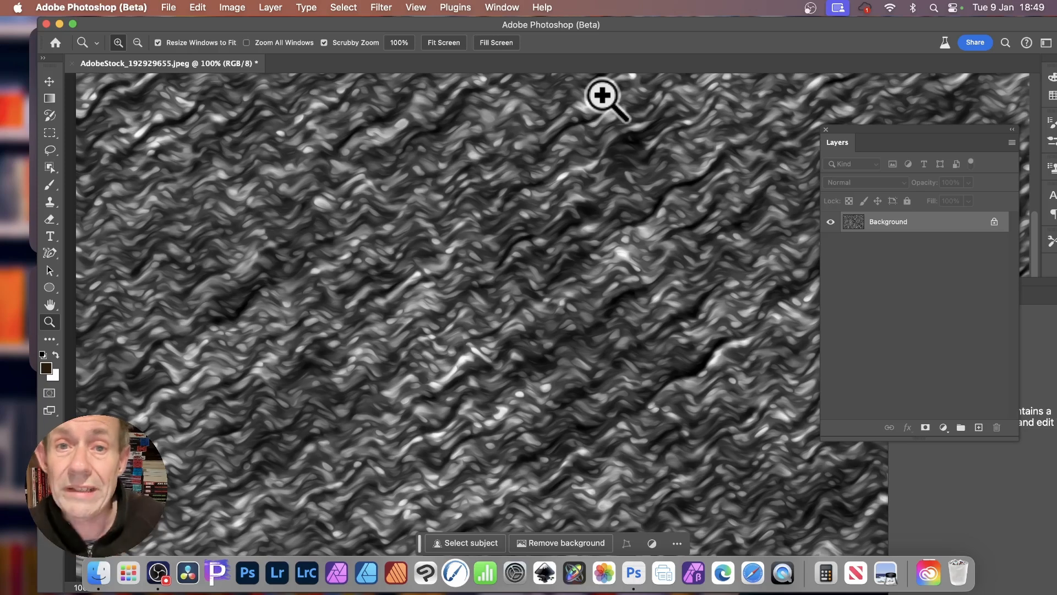
Step: Warp the wavy texture in Liquify with four Forward Warp strokes across different areas and apply the result
click(385, 8)
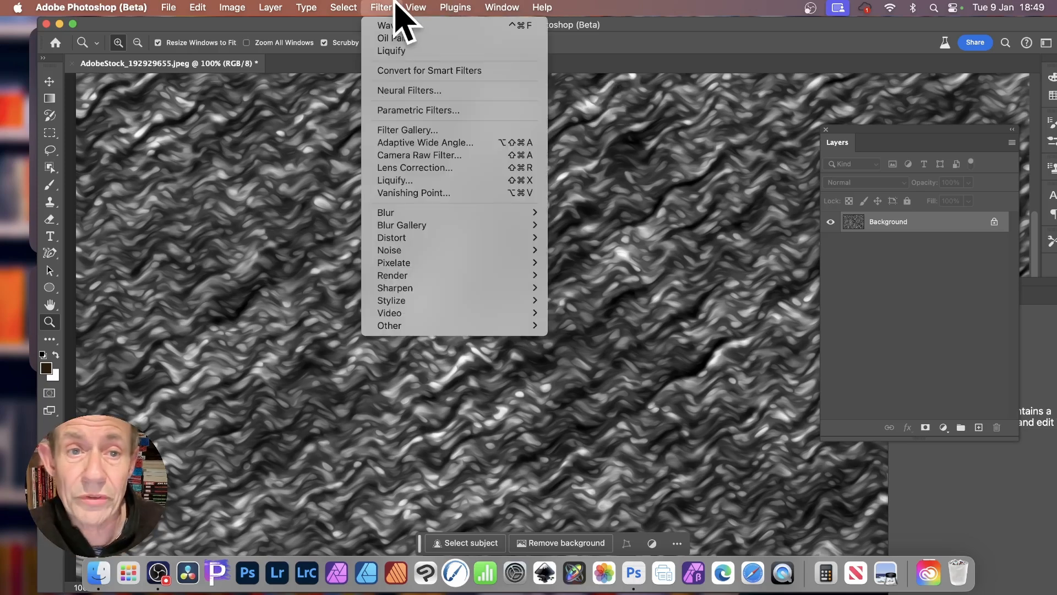
click(412, 180)
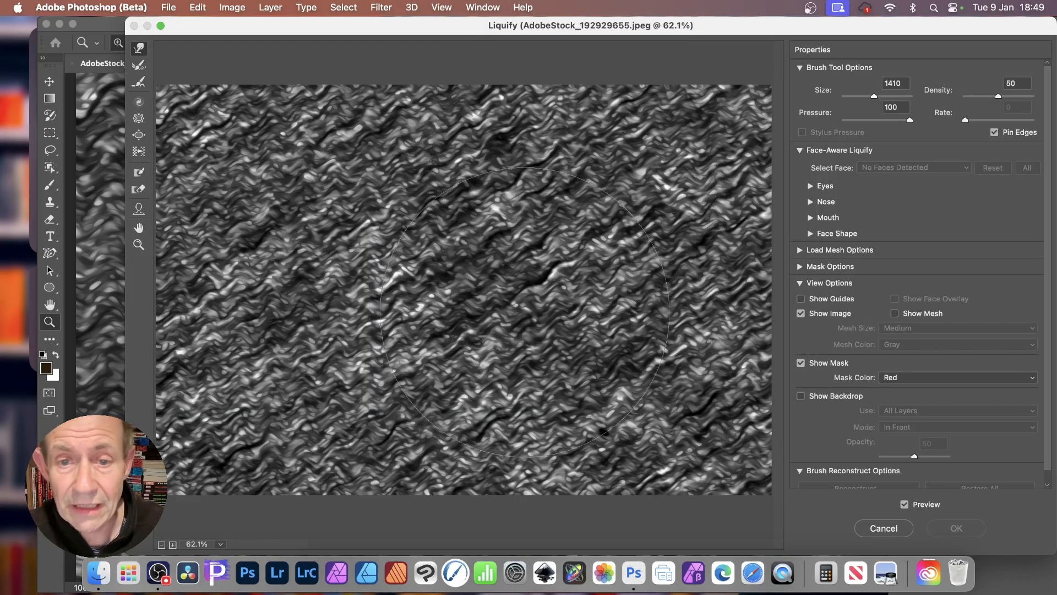
mouse_move(524, 313)
mouse_down()
mouse_move(446, 248)
mouse_move(457, 217)
mouse_move(523, 227)
mouse_move(559, 181)
mouse_up()
drag(447, 320, 413, 385)
drag(595, 360, 529, 297)
mouse_move(258, 209)
mouse_down()
mouse_move(237, 177)
mouse_move(298, 237)
mouse_move(270, 319)
mouse_move(220, 330)
mouse_up()
click(965, 528)
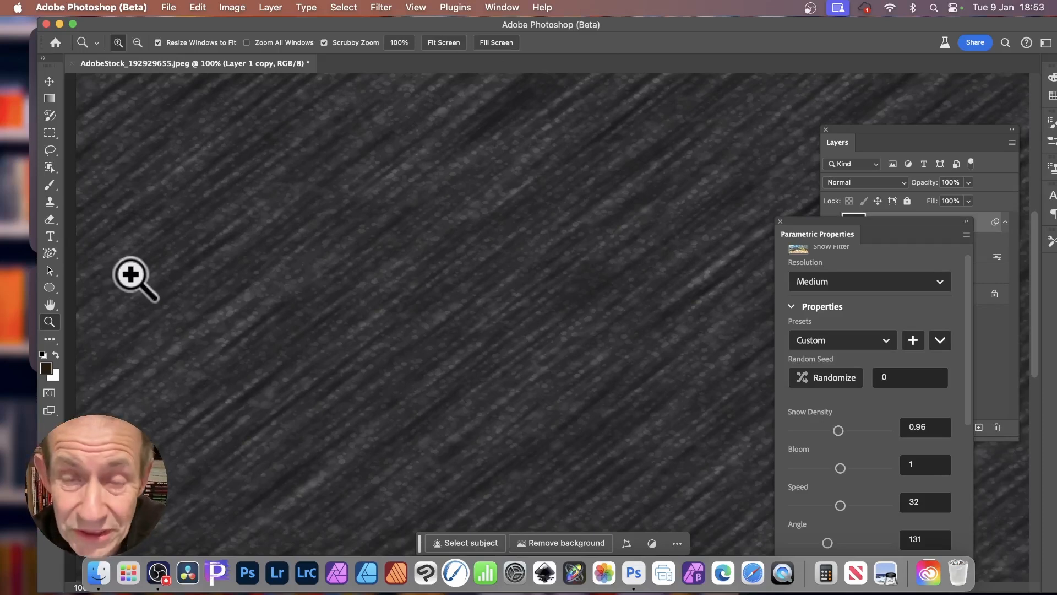
Step: Move the layer list clear of the filter properties and add a Hue/Saturation adjustment to Layer 1 copy
click(892, 158)
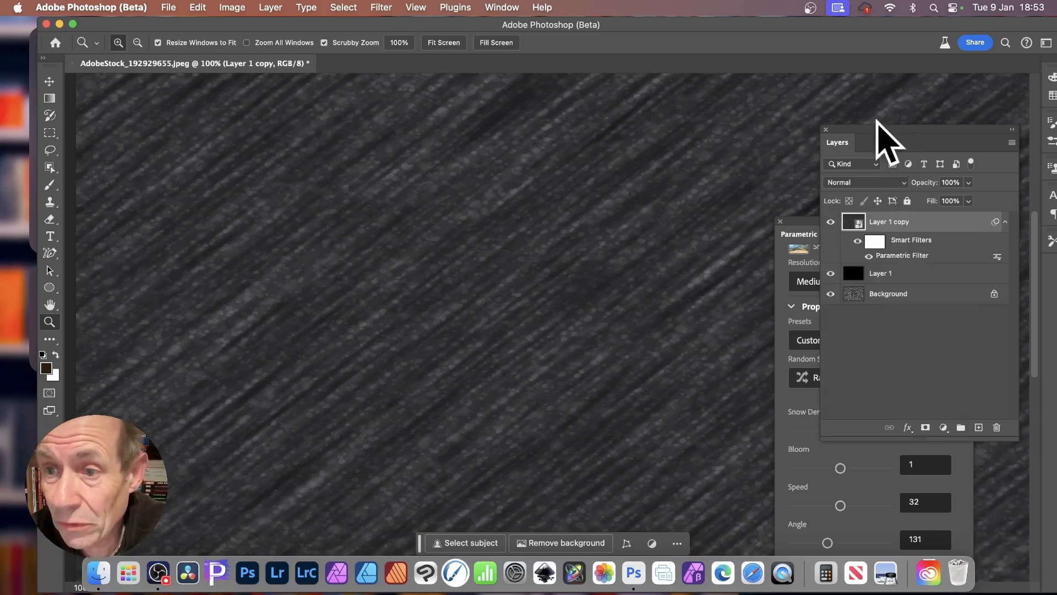
drag(885, 149, 700, 135)
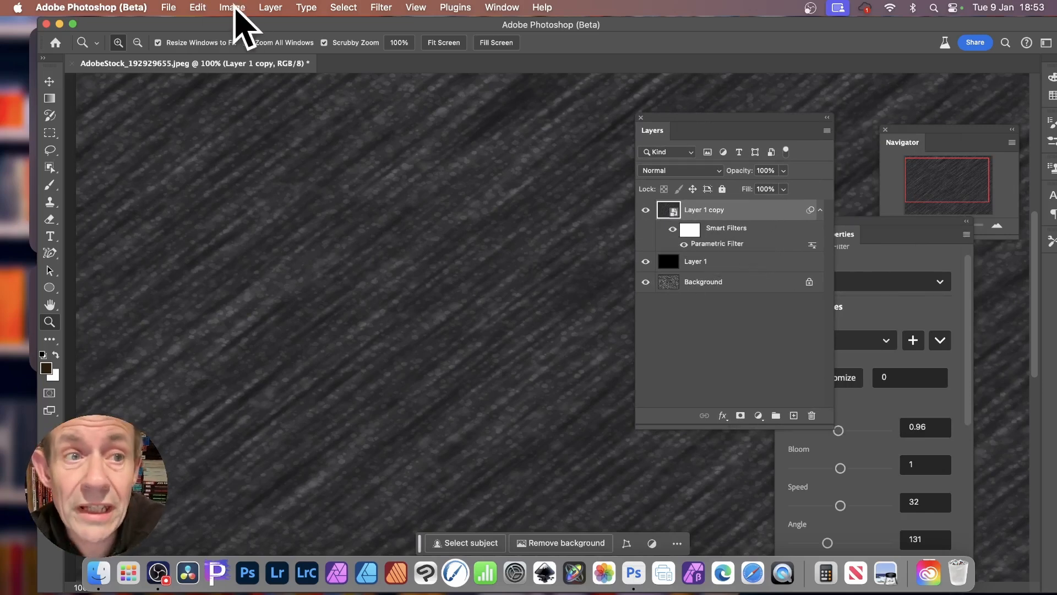
click(232, 7)
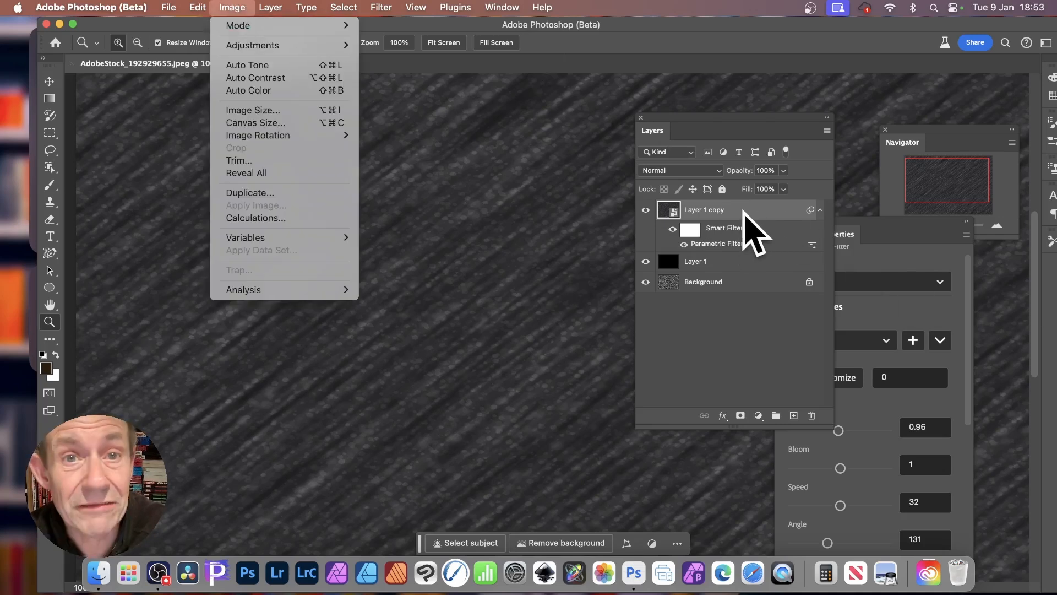
mouse_move(264, 46)
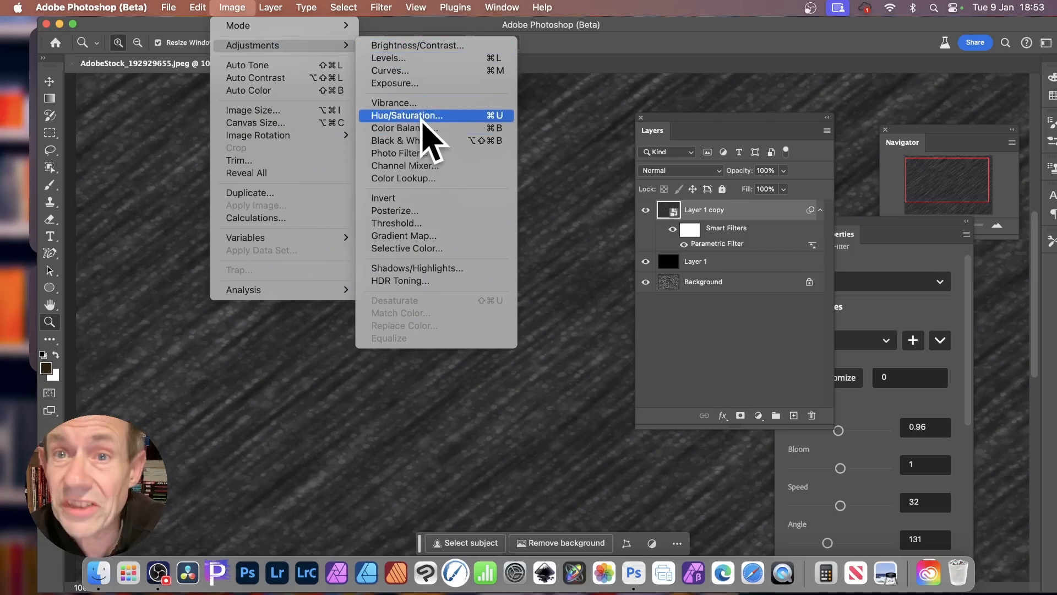
click(422, 116)
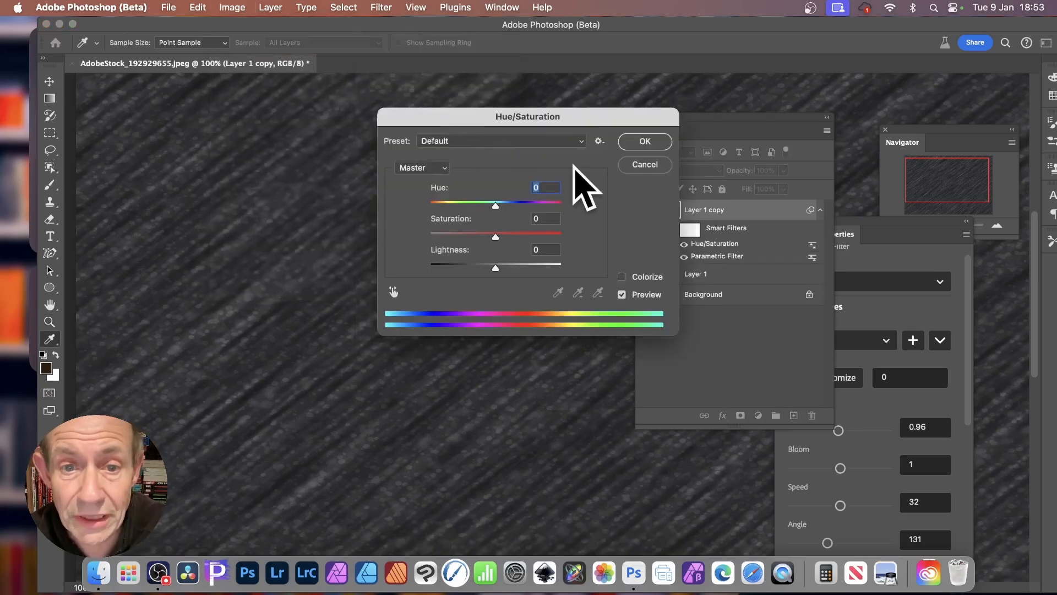
Step: Colorize the snow layer purple with Hue 284 and Saturation 53, and apply the adjustment
click(621, 277)
drag(453, 207, 507, 225)
drag(505, 119, 676, 133)
drag(679, 214, 698, 213)
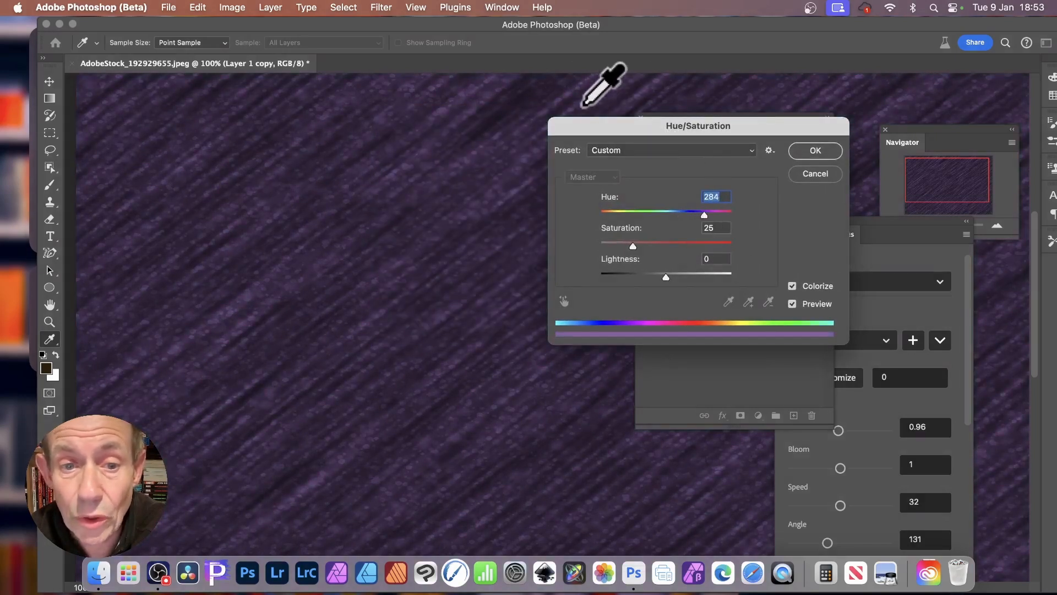
drag(666, 243, 670, 244)
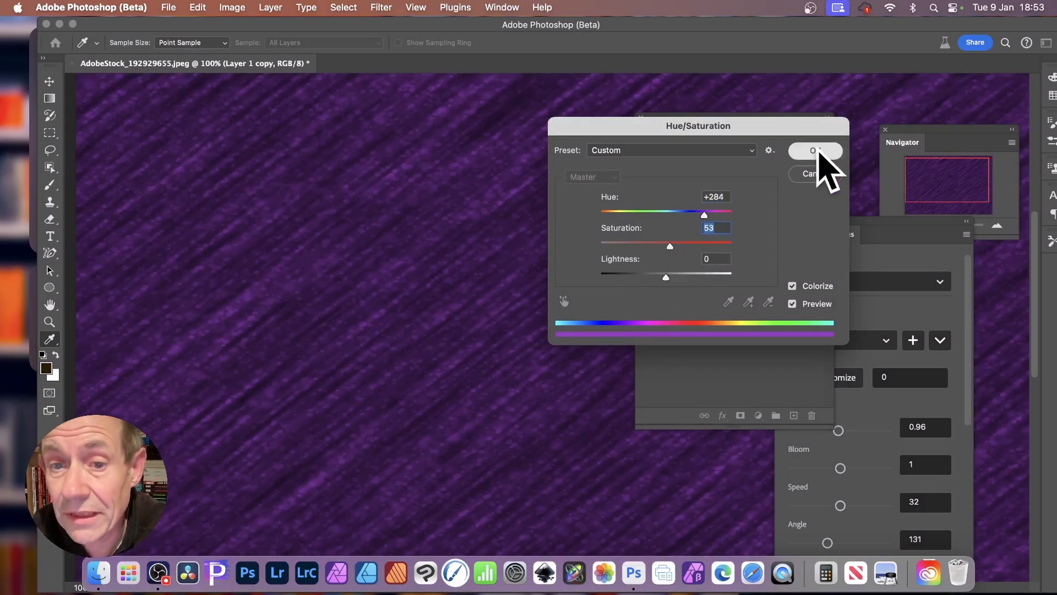
click(813, 150)
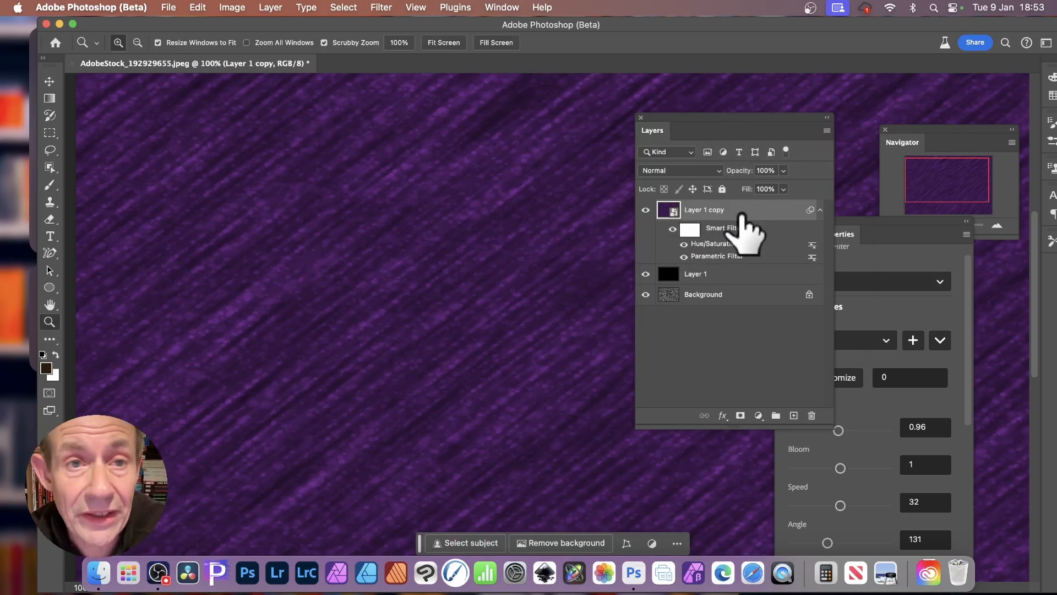
Step: Duplicate the purple snow layer together with its smart filters
click(276, 7)
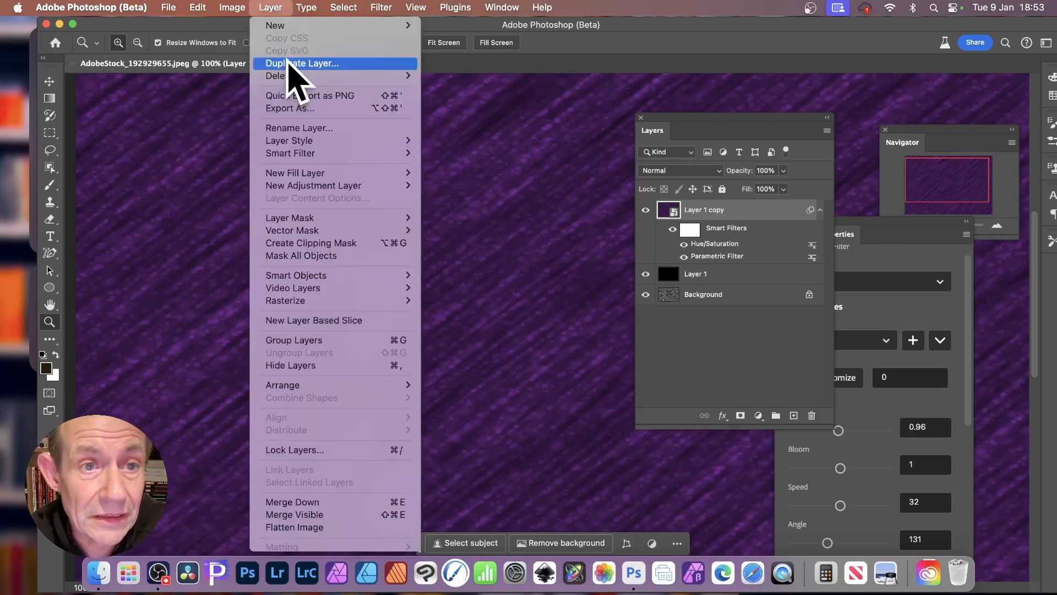
click(292, 63)
click(862, 359)
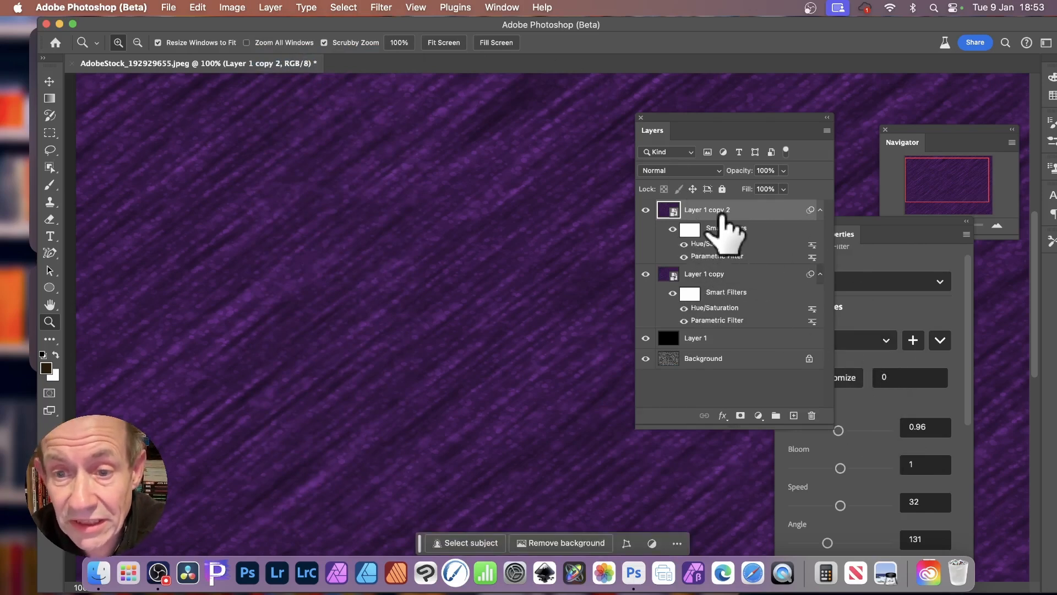
Step: Move the filter properties onto the canvas and set the duplicated layer's snow Angle to 62
drag(862, 221, 579, 154)
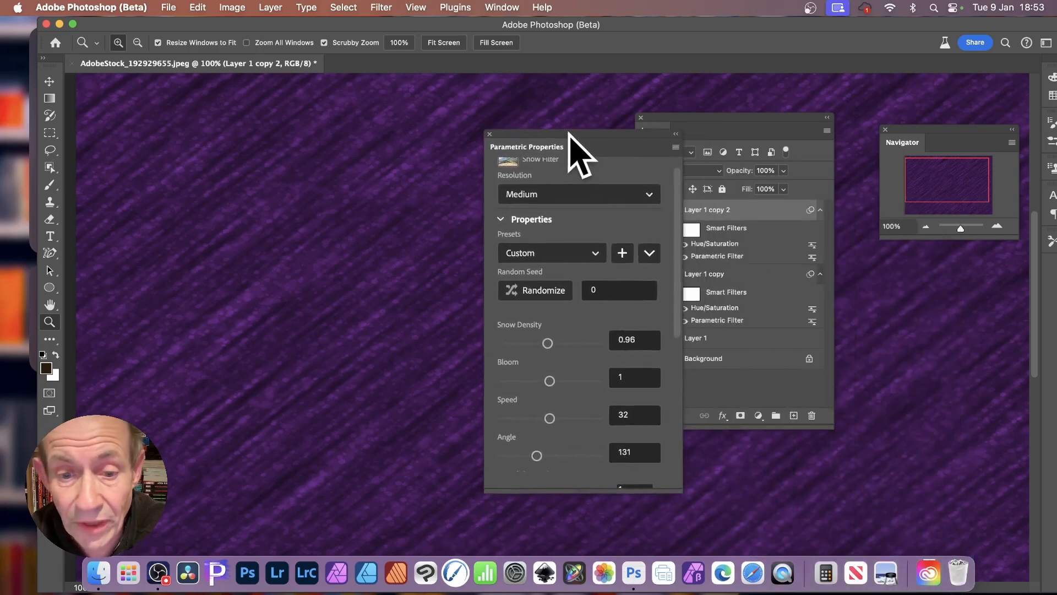
scroll(606, 364, down, 2)
drag(531, 425, 516, 425)
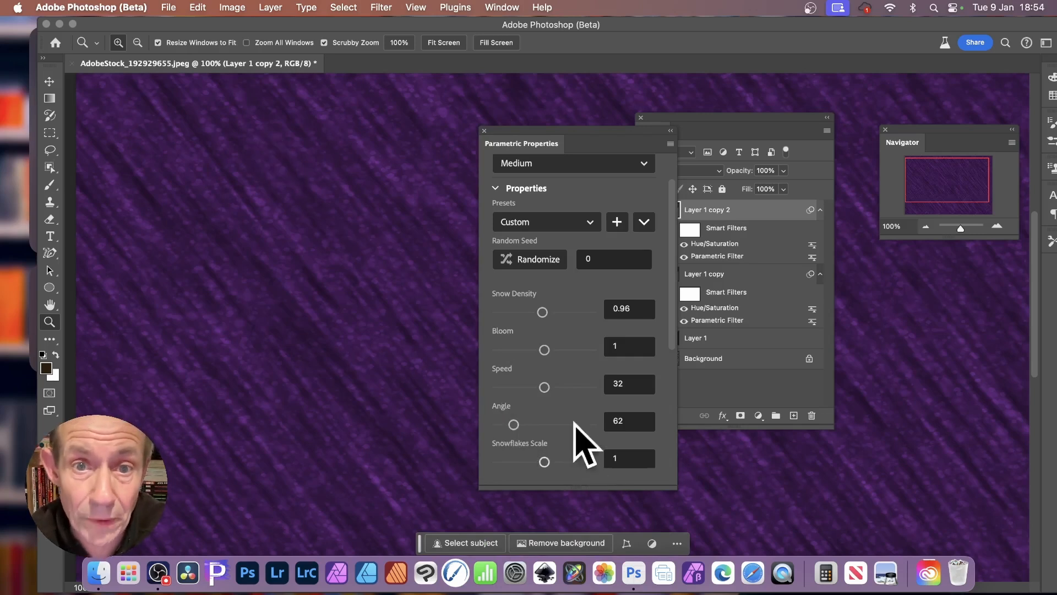
Step: Recolor Layer 1 copy 2 green by setting its Hue/Saturation filter to Hue 131, and set the layer's blend mode to Difference
drag(519, 145, 906, 240)
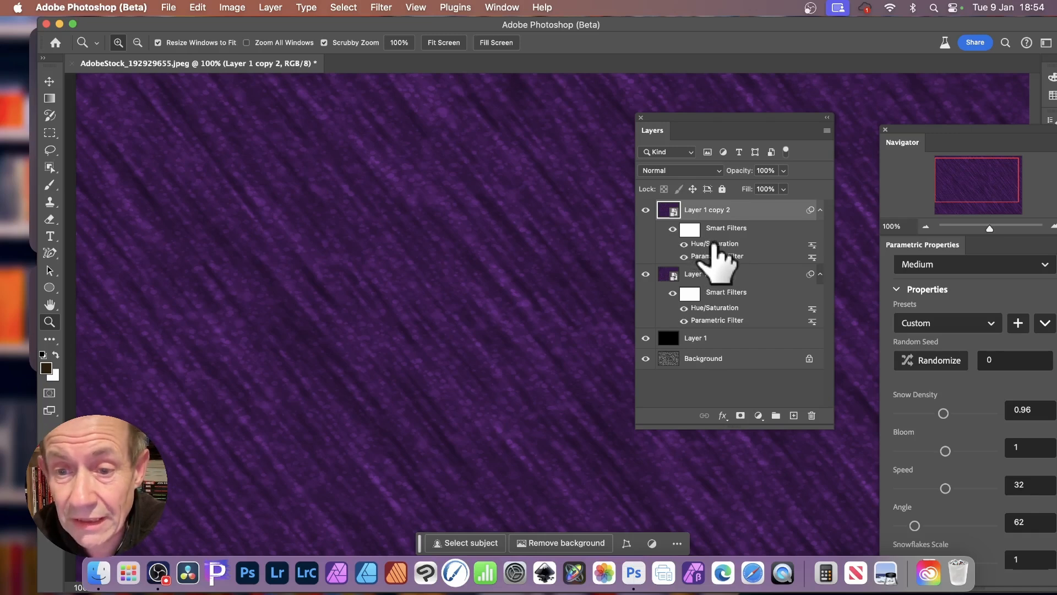
double_click(715, 245)
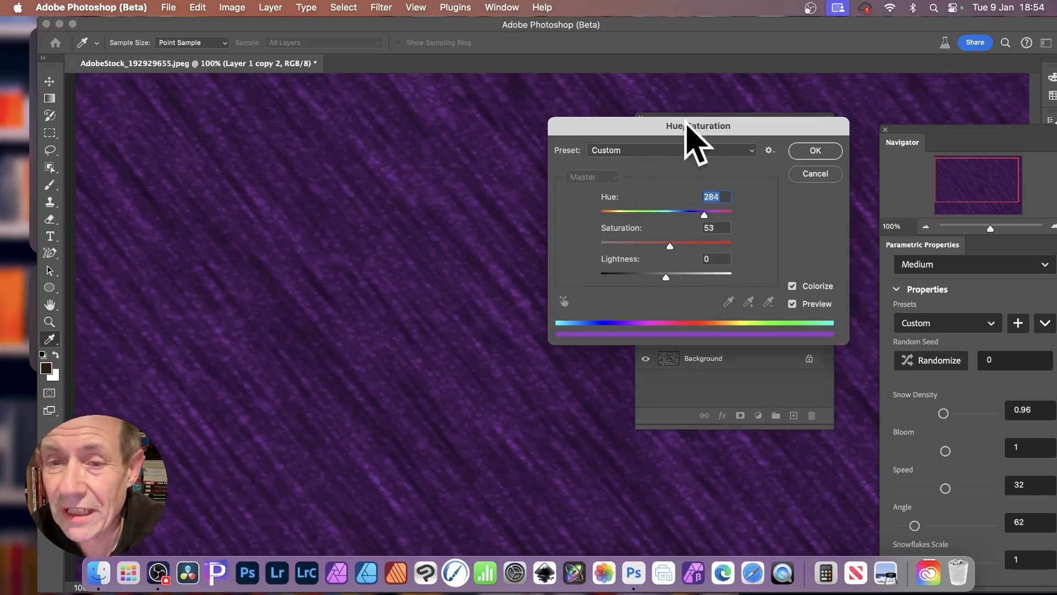
drag(650, 123, 431, 153)
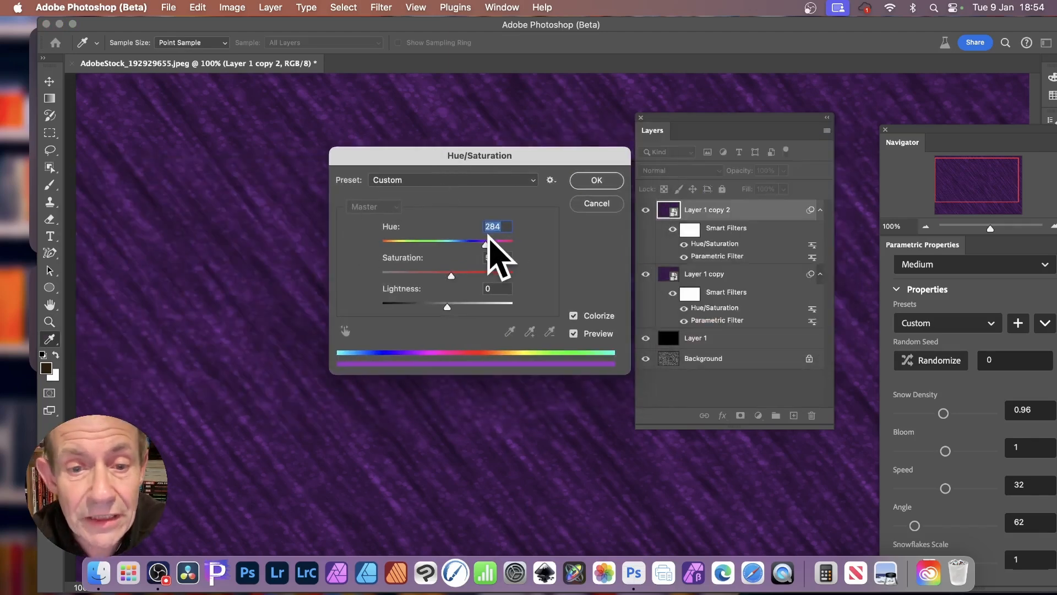
drag(480, 243, 430, 243)
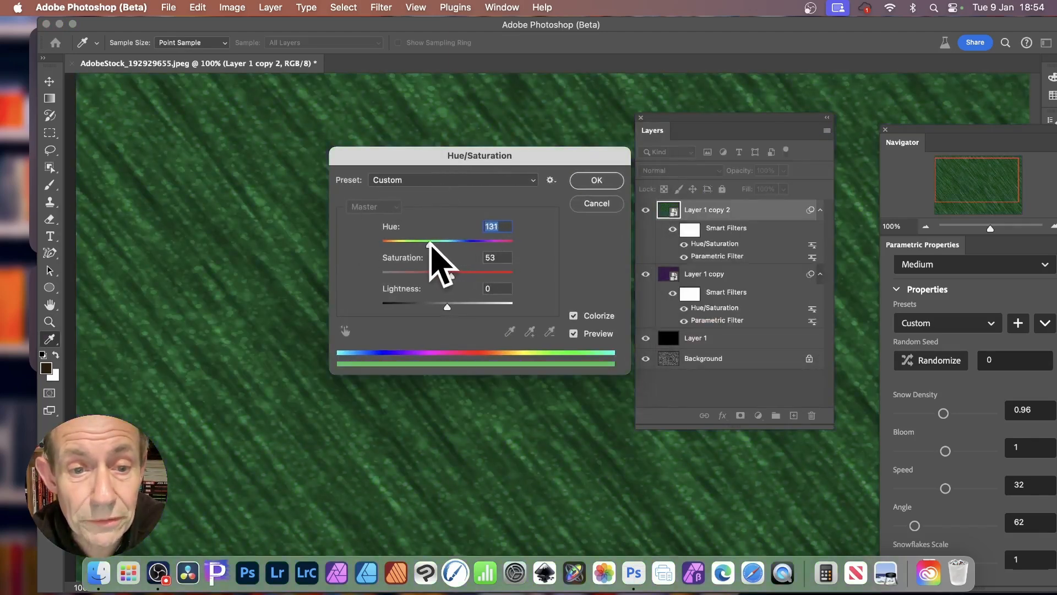
click(610, 184)
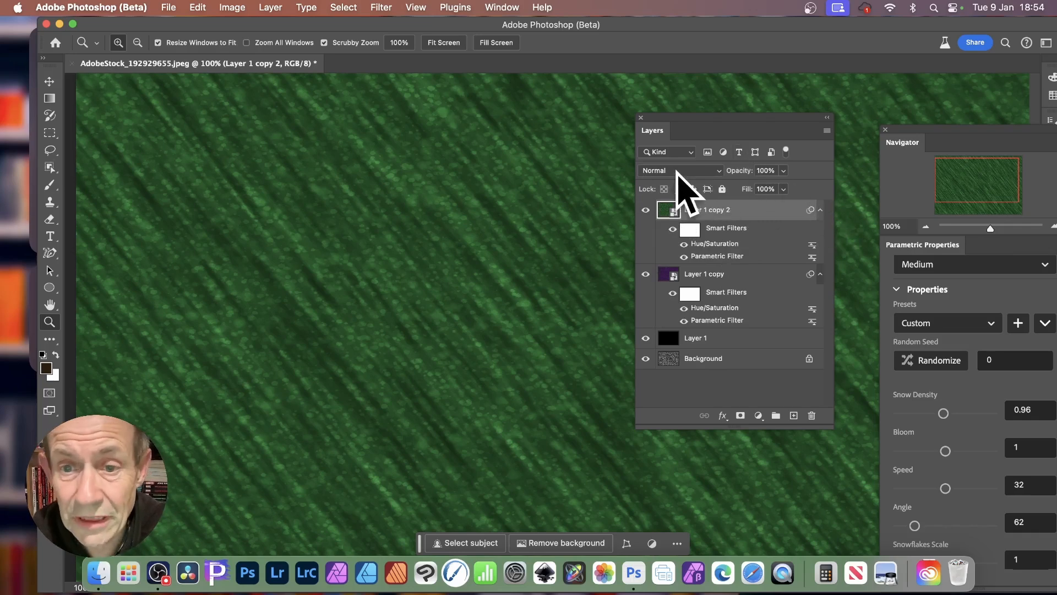
click(679, 171)
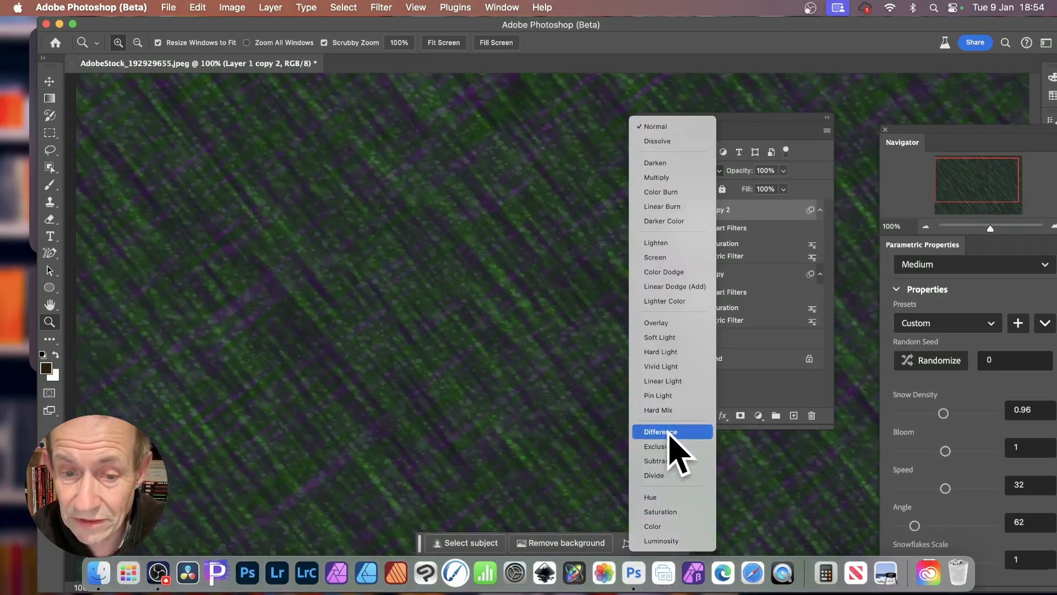
click(669, 435)
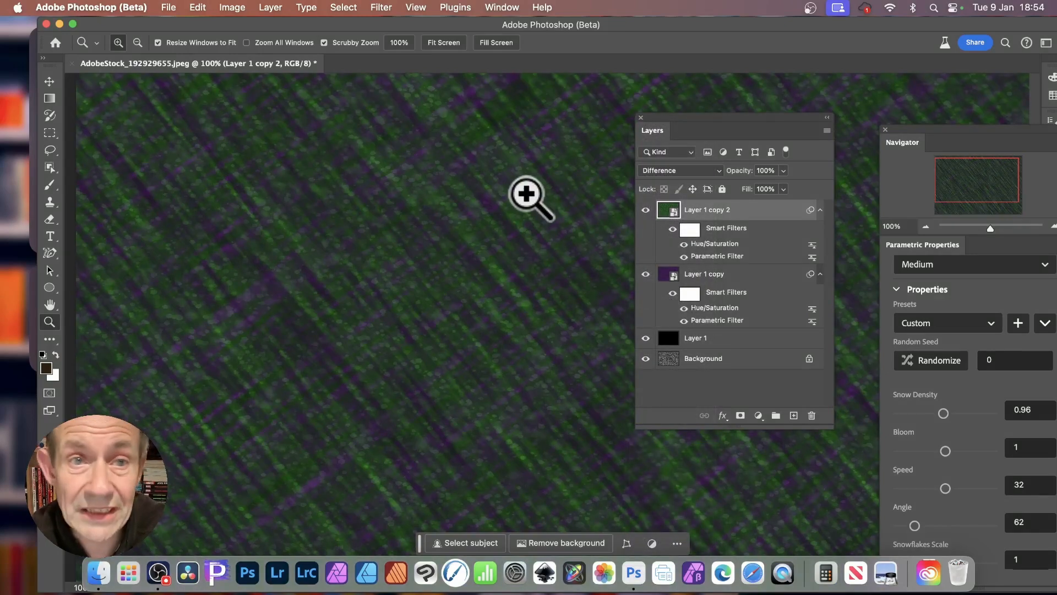
Step: Flatten the image into a single layer and brighten the crosshatched texture with Auto Tone
click(270, 7)
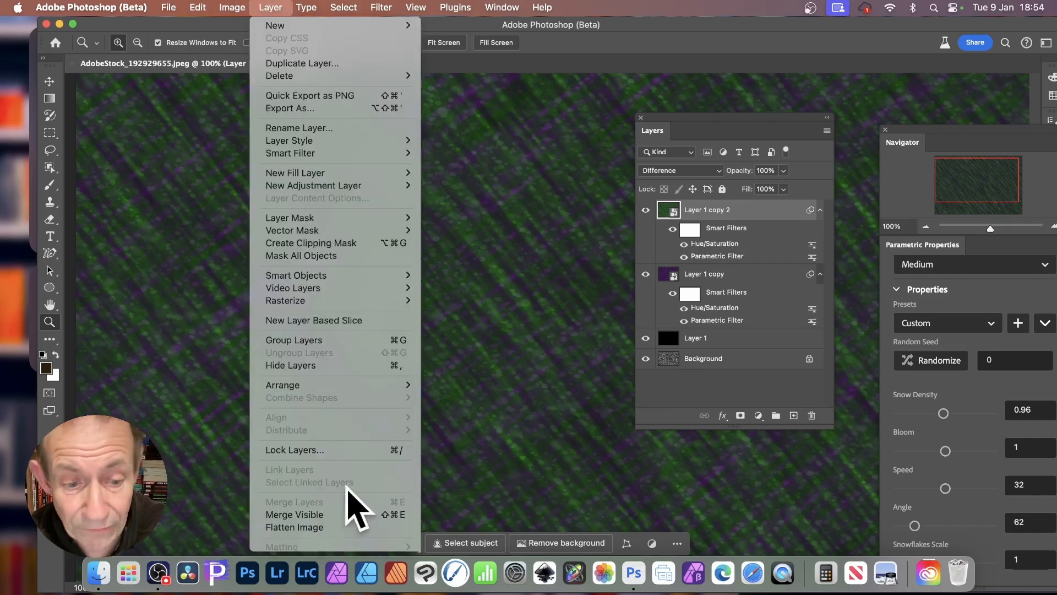
click(327, 527)
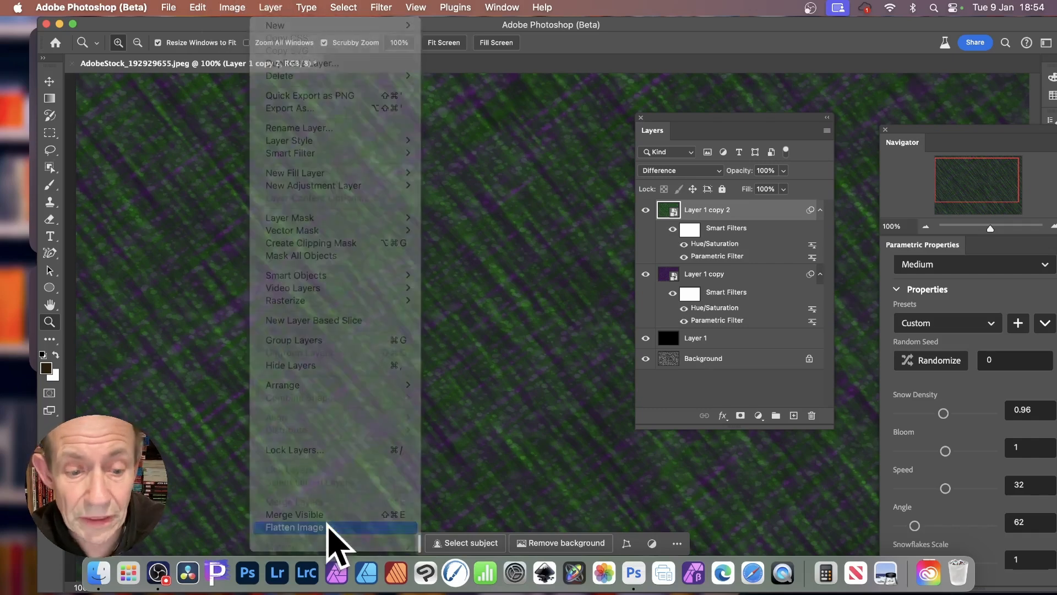
click(240, 7)
click(248, 66)
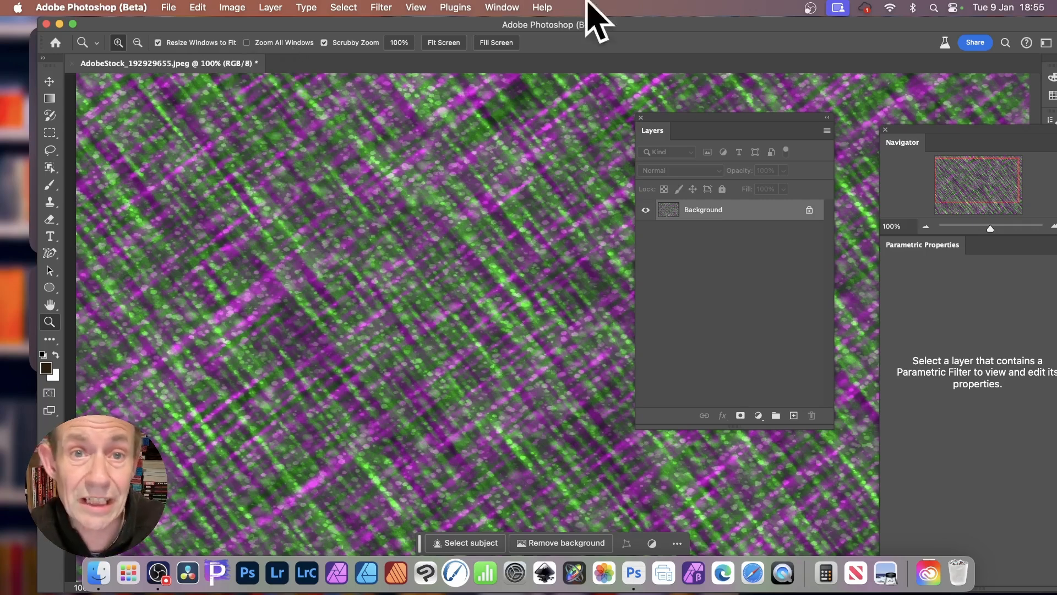
Step: Warp the green and purple streaks into flowing curves with several large Liquify strokes, using a size 1410 brush, and apply the filter
click(388, 5)
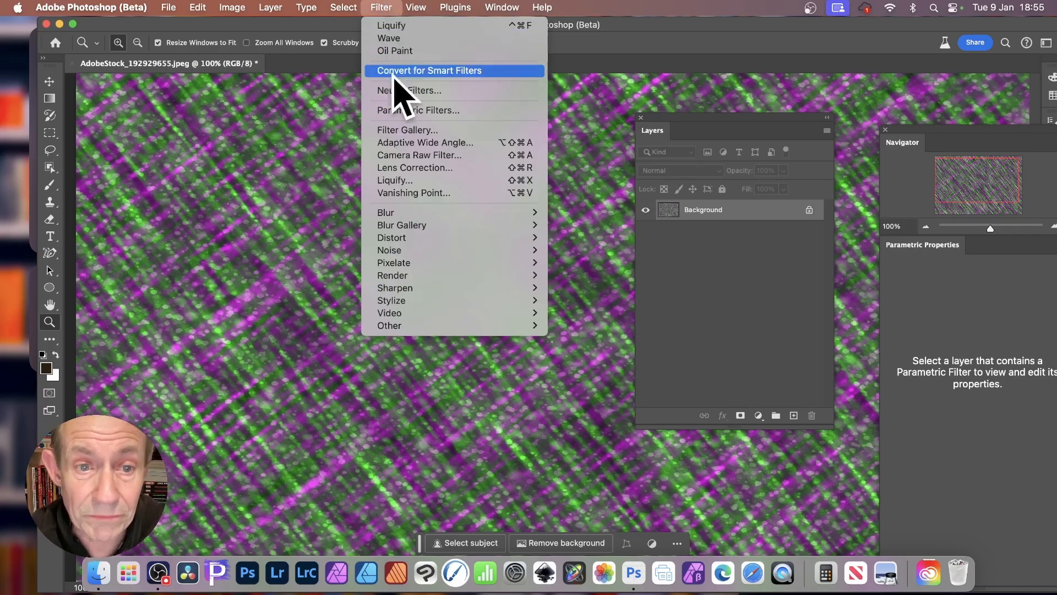
click(403, 182)
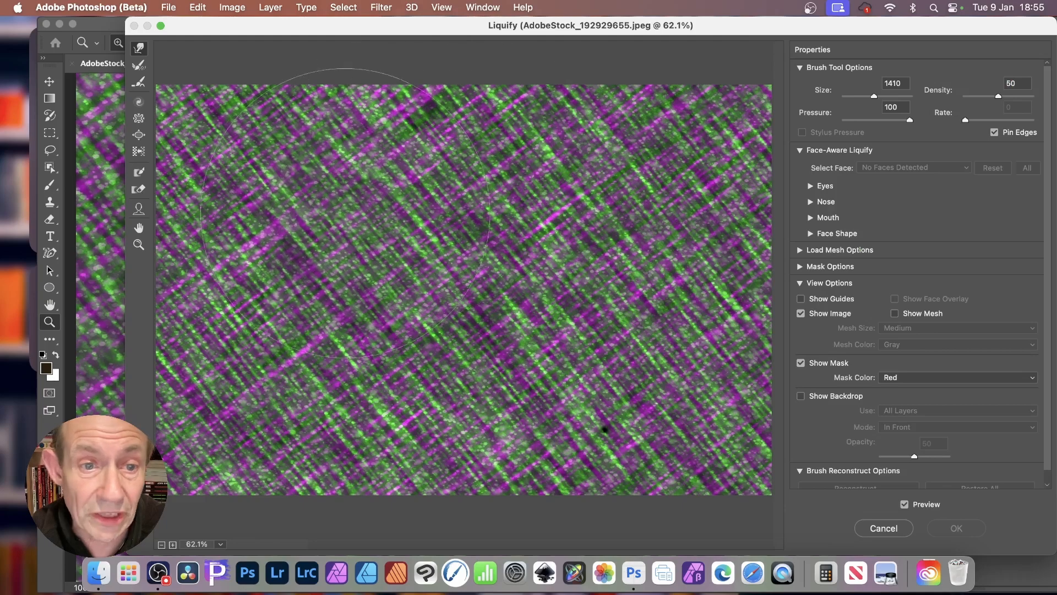
drag(345, 213, 205, 131)
drag(571, 219, 620, 172)
drag(452, 331, 421, 377)
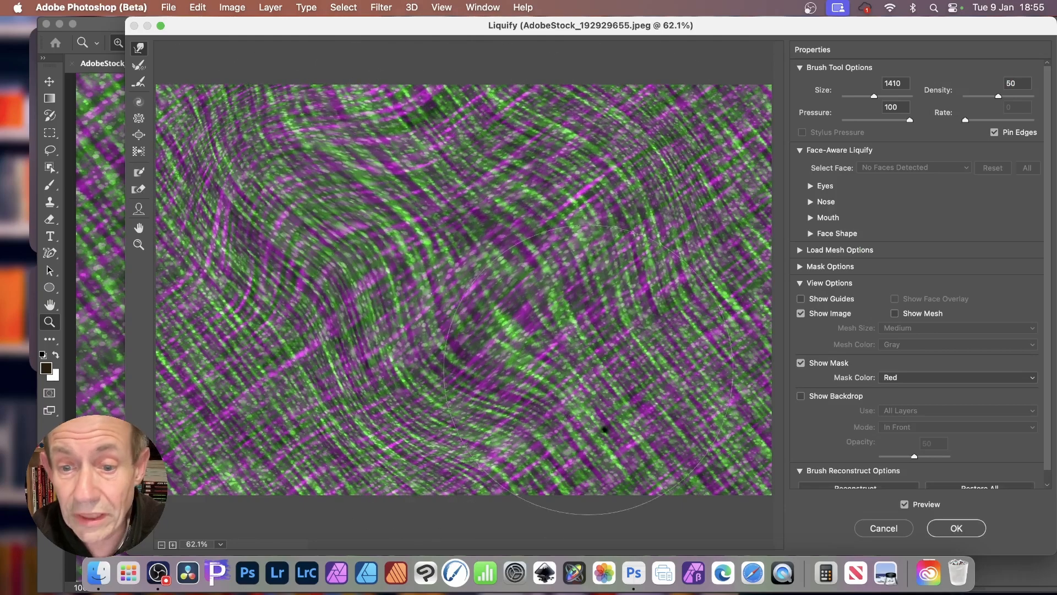
drag(601, 380, 622, 394)
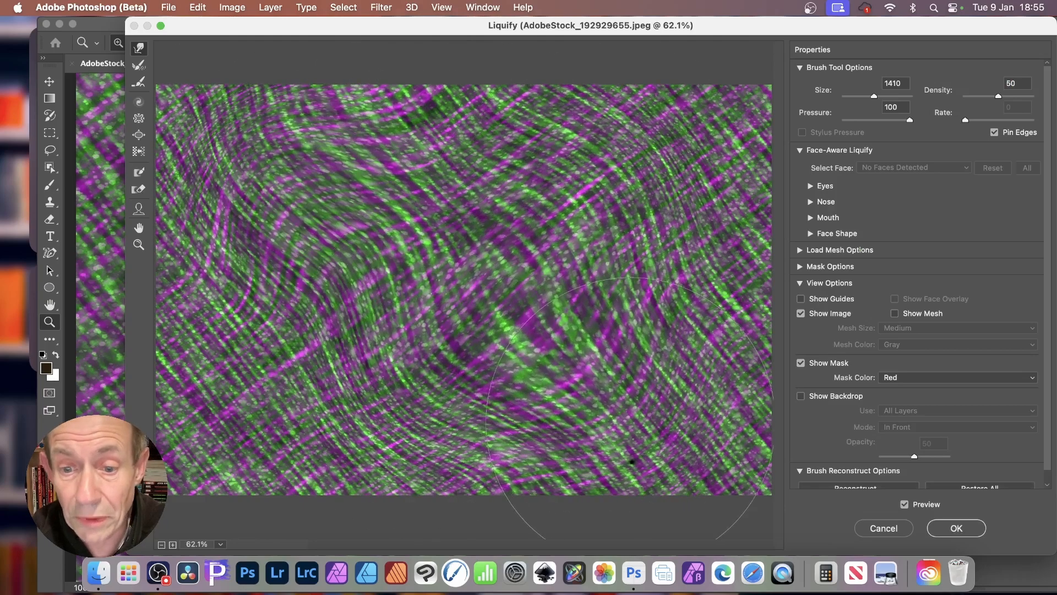
click(955, 530)
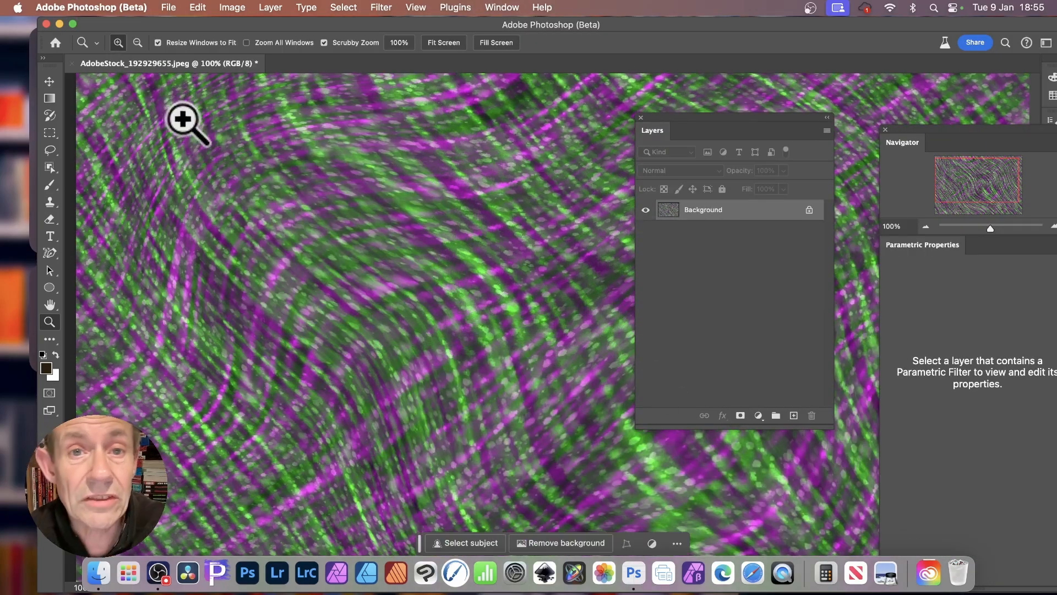